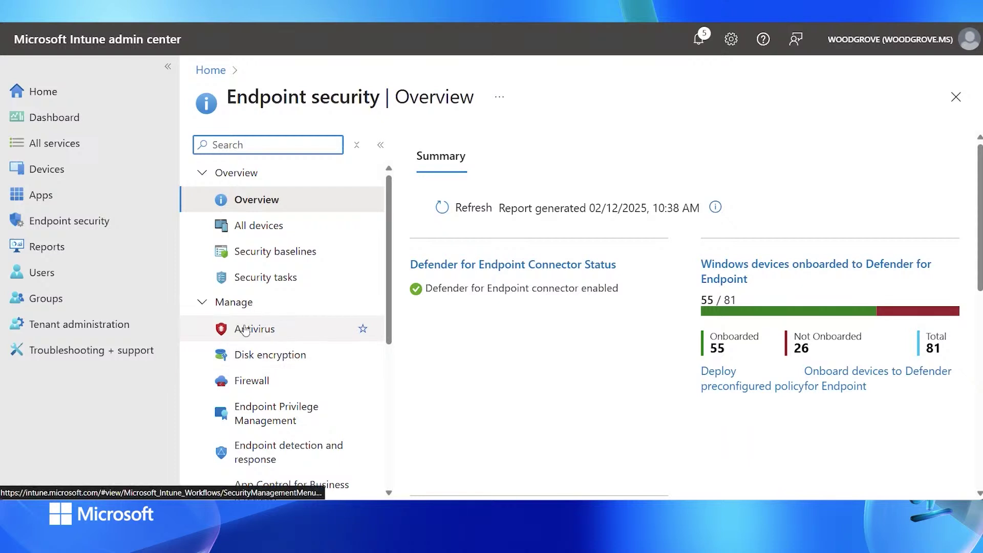
Update the antivirus signatures on the unhealthy endpoints CPC-daha8-XLOO8 and CVEDemoMachine1 and confirm the action.
left_click(284, 327)
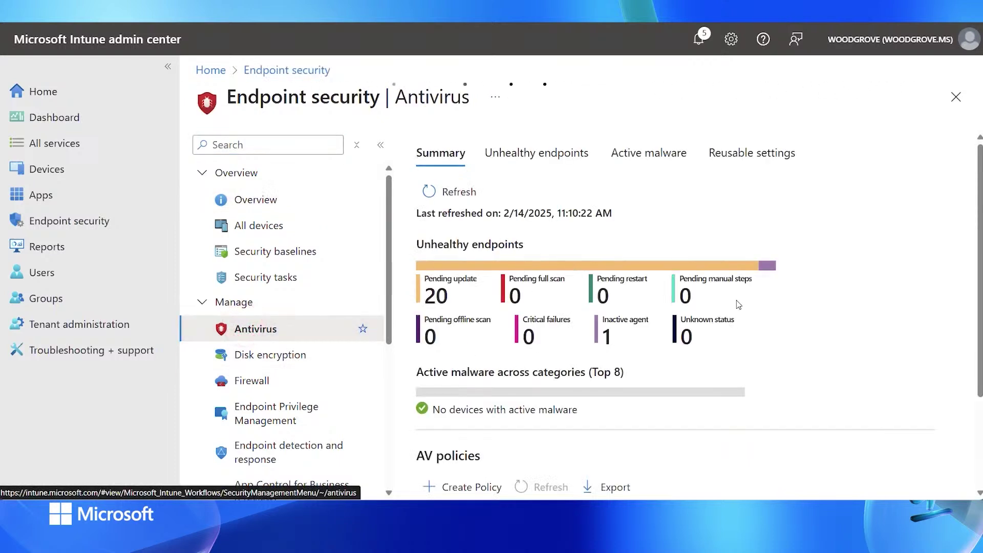
left_click(549, 154)
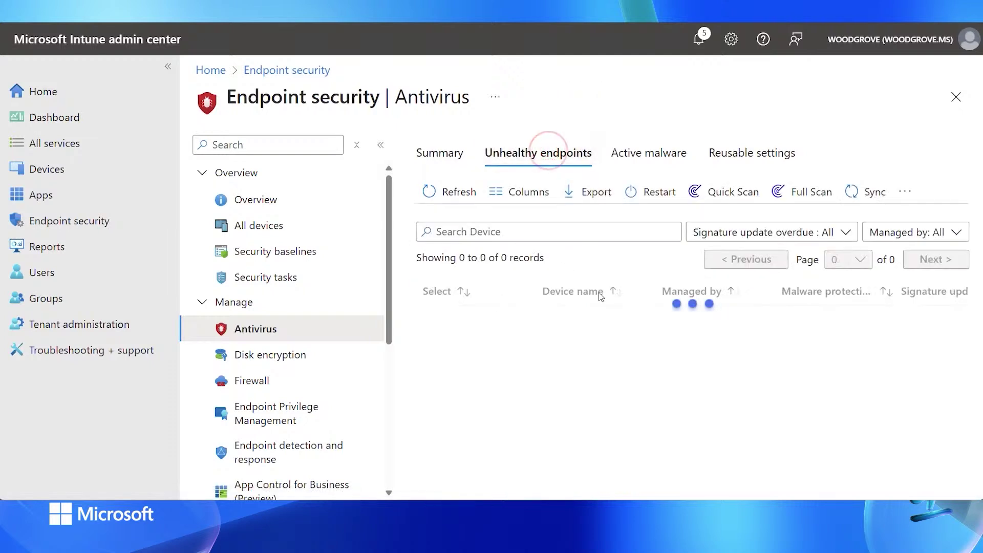
left_click(437, 317)
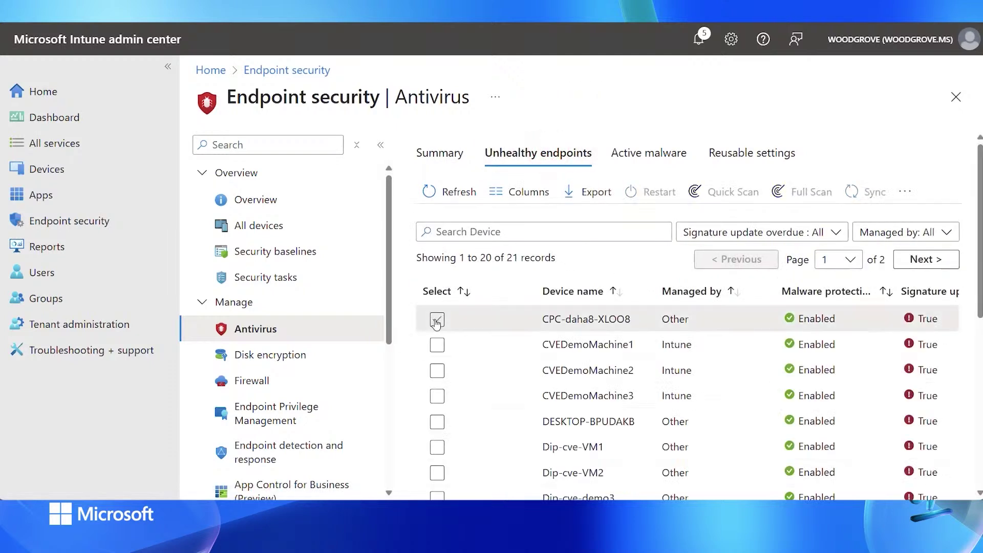
left_click(437, 344)
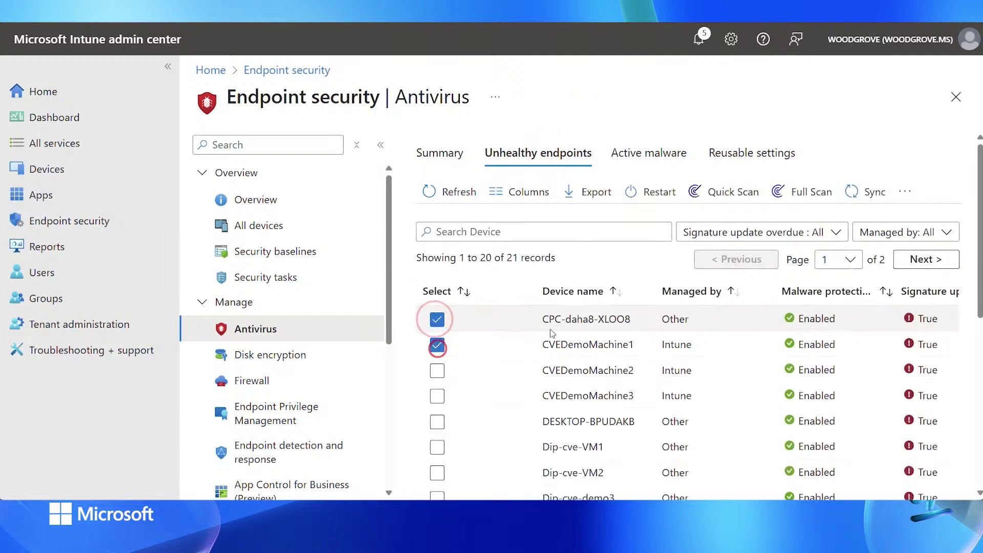
left_click(904, 192)
left_click(867, 221)
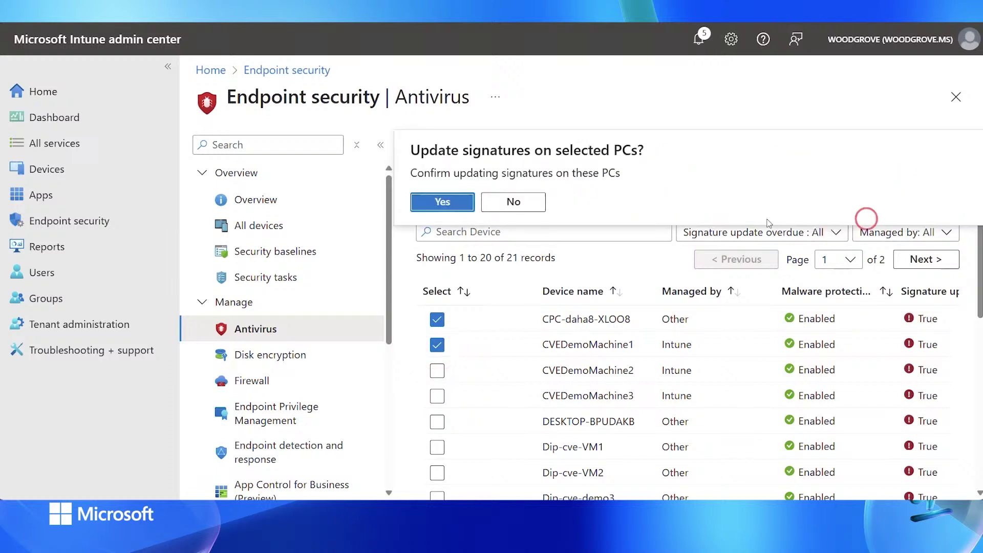
left_click(448, 203)
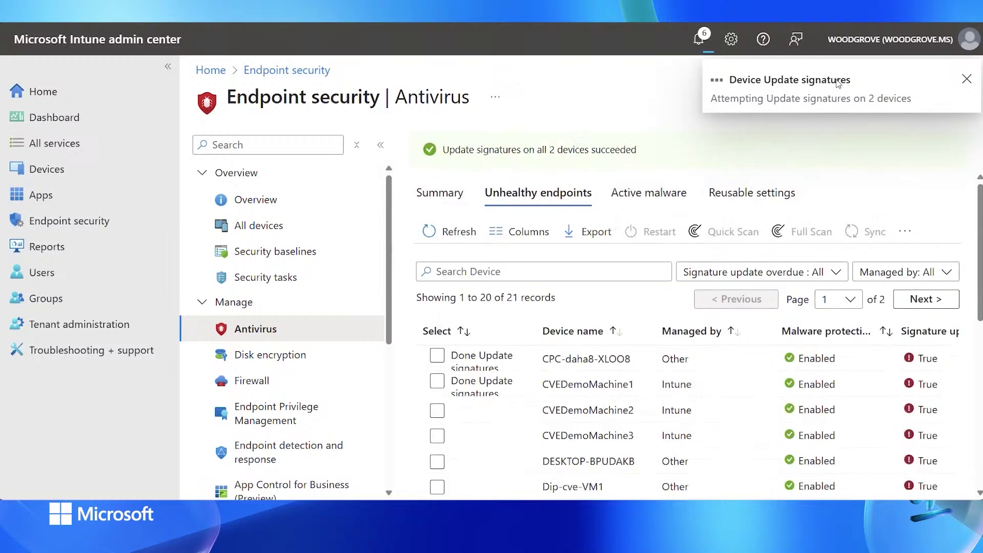
Start a new antivirus policy for the Windows platform with the Defender Update controls profile.
left_click(441, 194)
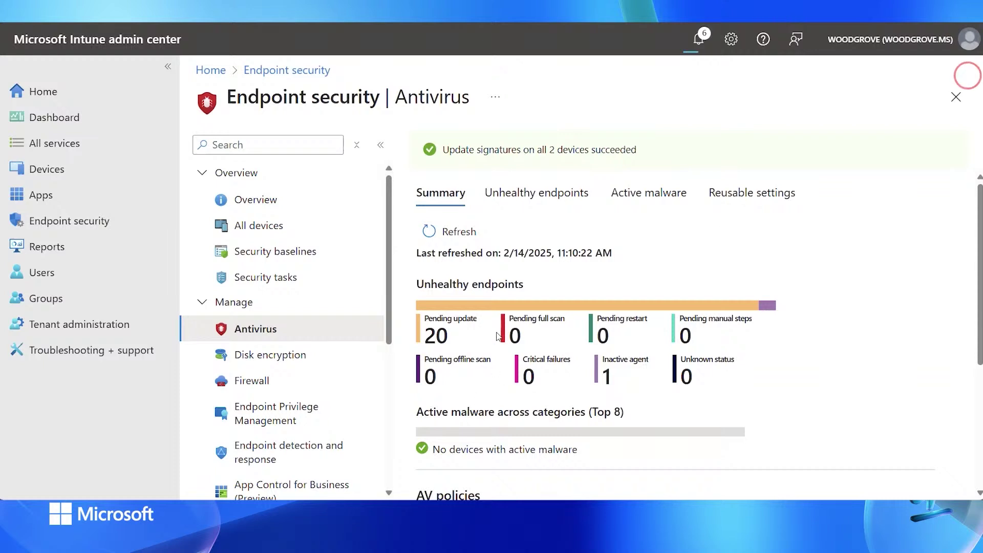
scroll(499, 332, "down", 3)
left_click(467, 403)
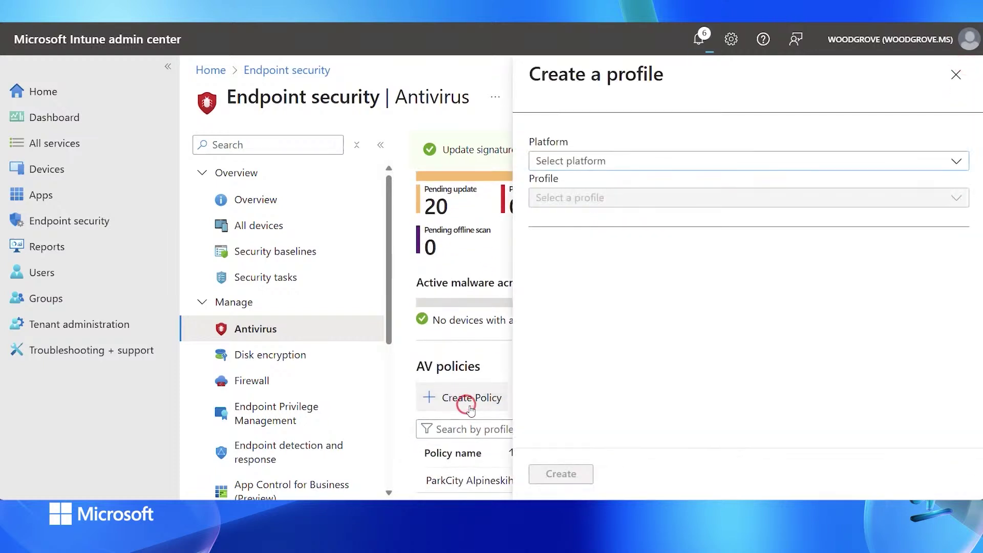
left_click(615, 161)
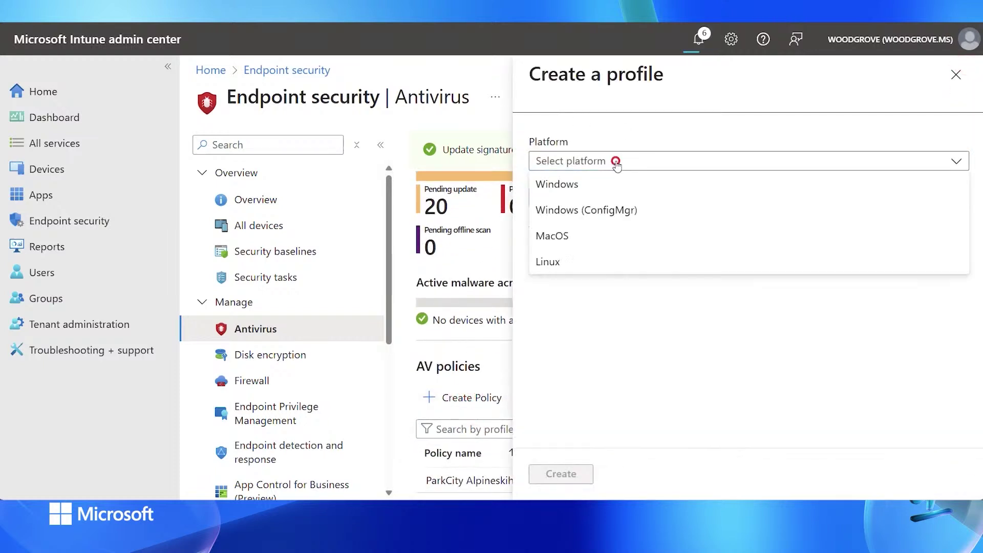
left_click(585, 185)
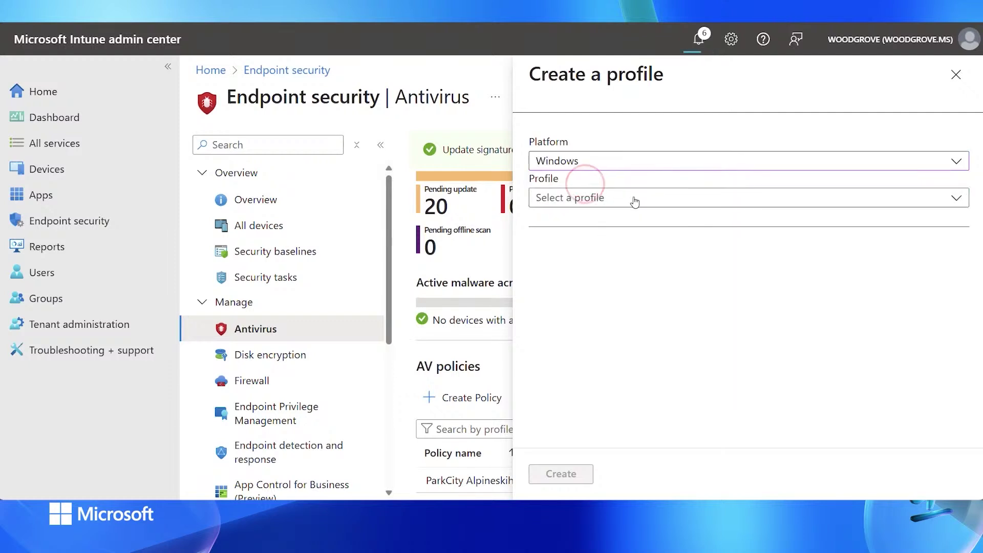
left_click(634, 198)
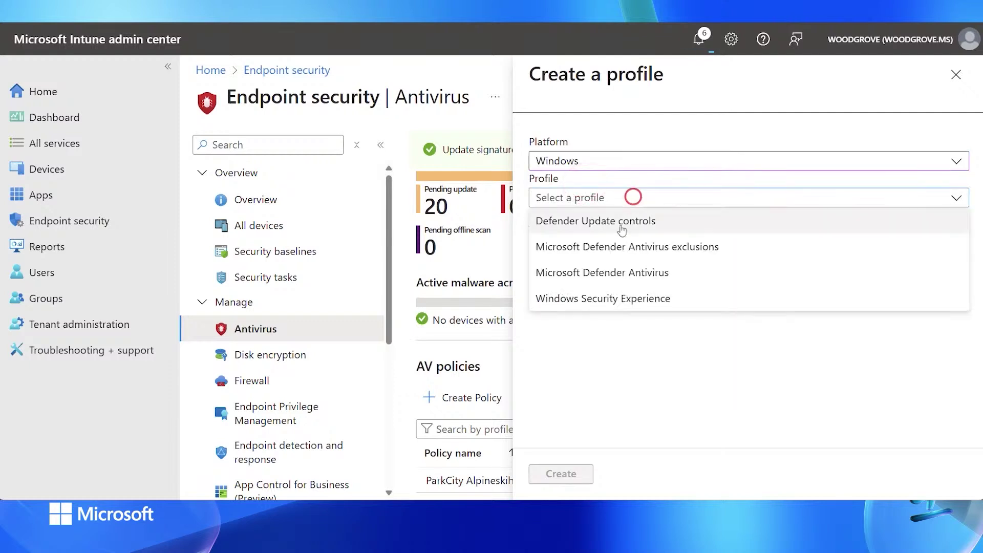
left_click(674, 224)
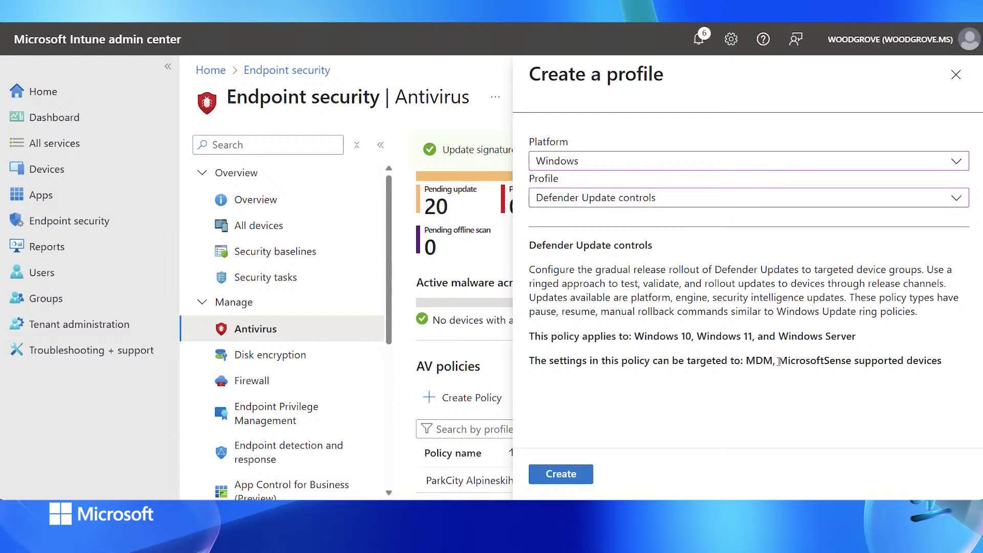
left_click_drag(779, 361, 941, 364)
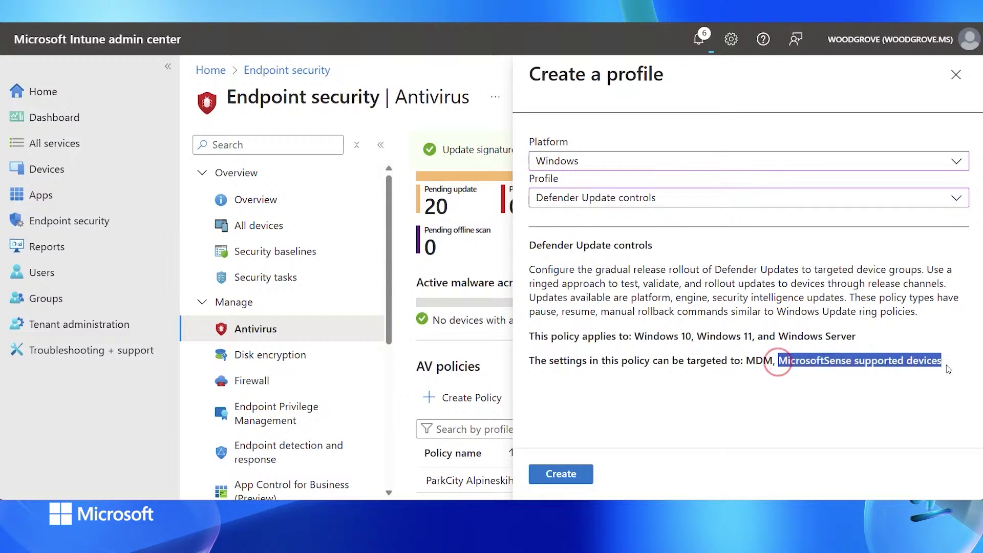
left_click(572, 475)
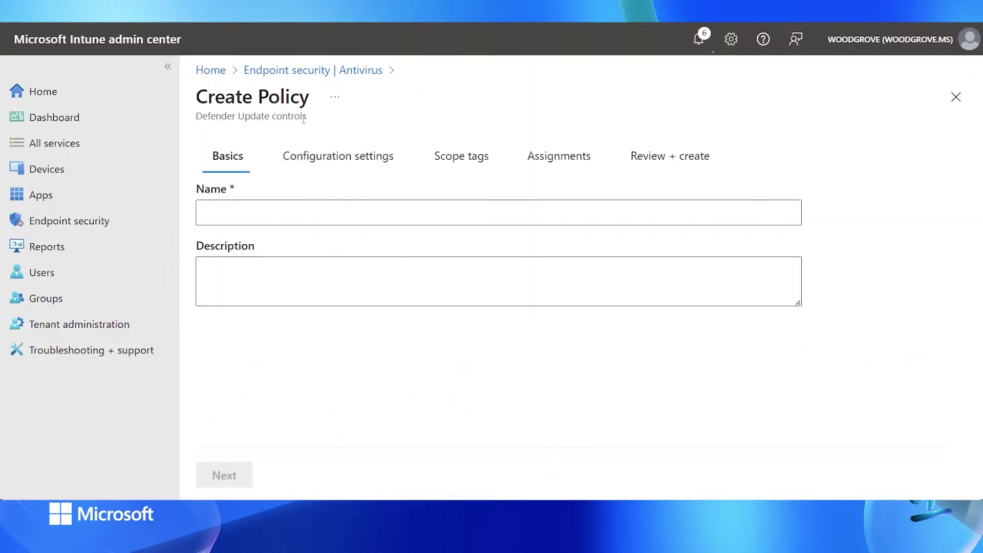
Name the policy "Defender Update controls", copying the profile name, and continue to the configuration settings.
left_click_drag(312, 117, 196, 122)
key("ctrl+c")
left_click(345, 214)
key("ctrl+v")
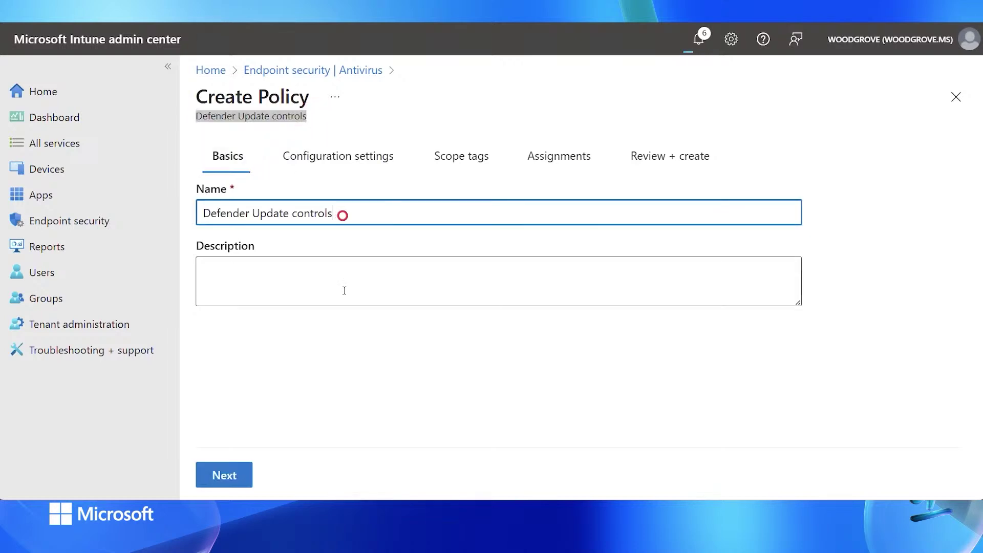
left_click(239, 476)
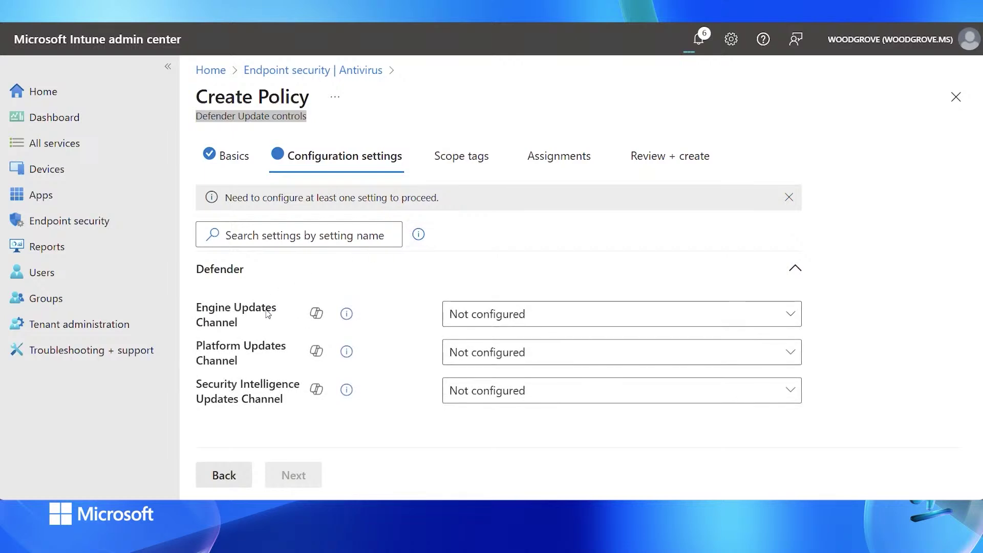
Set the engine and platform updates channels to Current Channel (Preview) and the security intelligence updates channel to Current Channel (Staged).
left_click(558, 321)
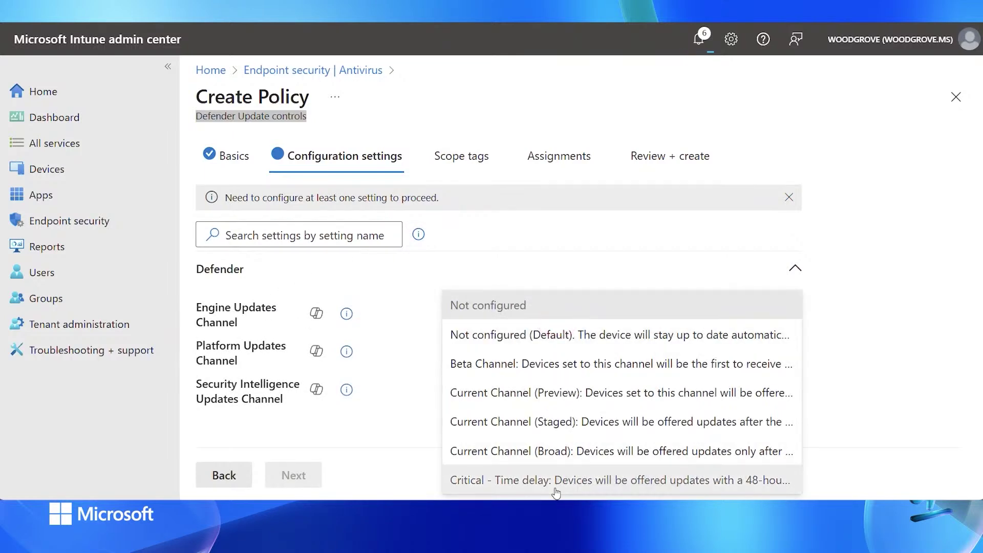
left_click(612, 393)
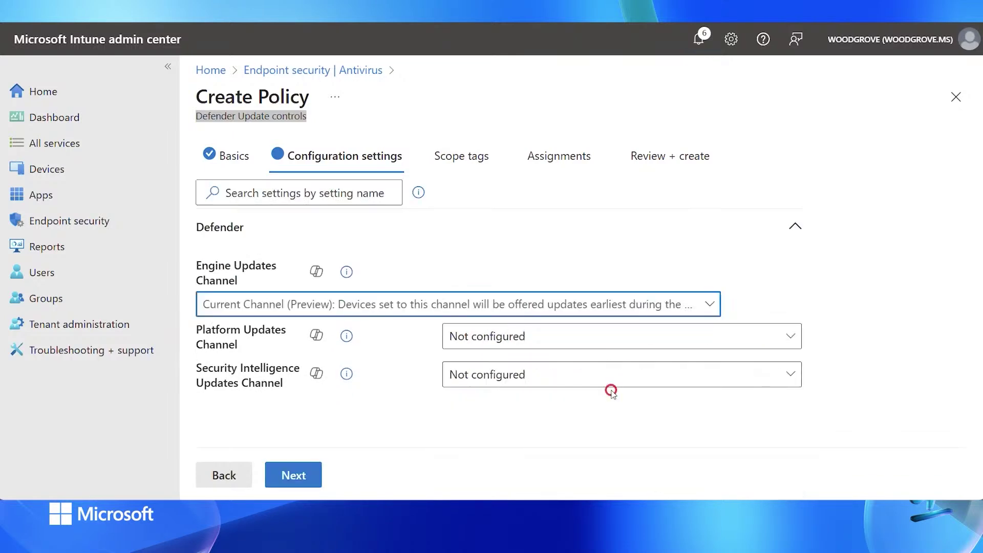
left_click(537, 340)
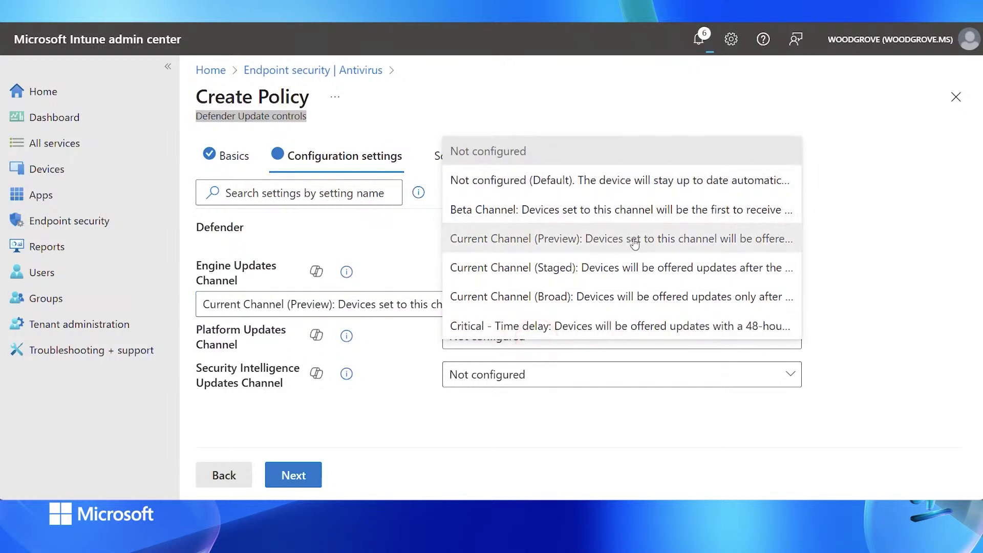
left_click(635, 243)
left_click(541, 403)
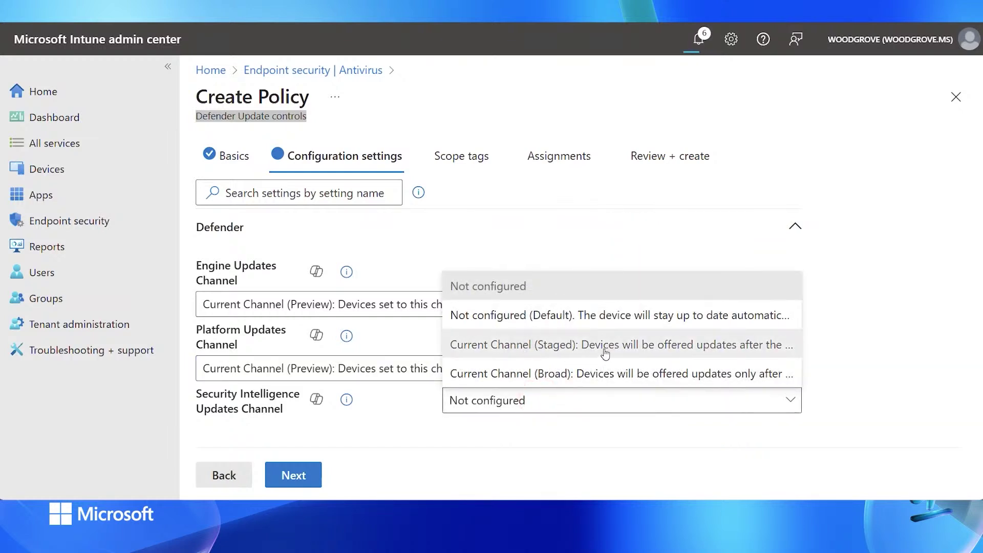
left_click(602, 347)
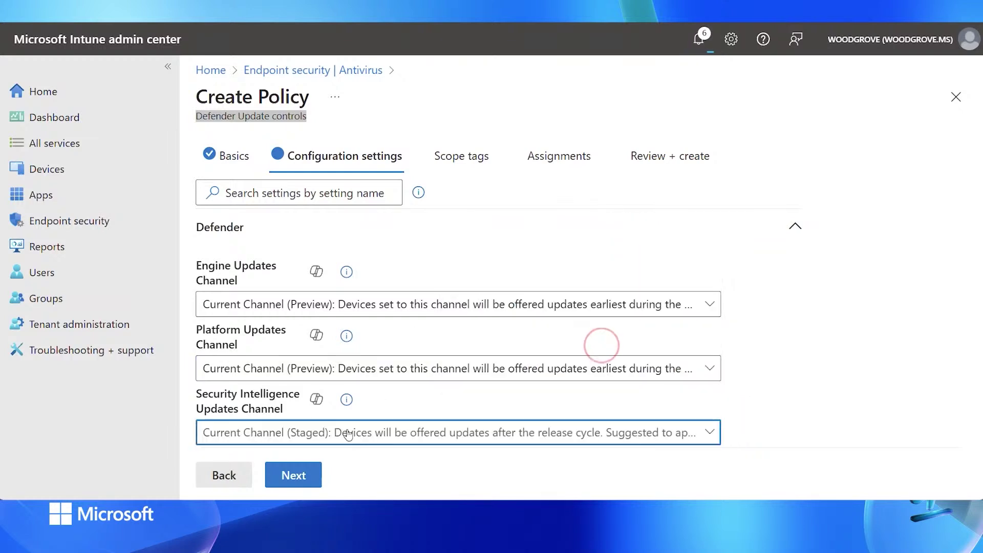
left_click(302, 477)
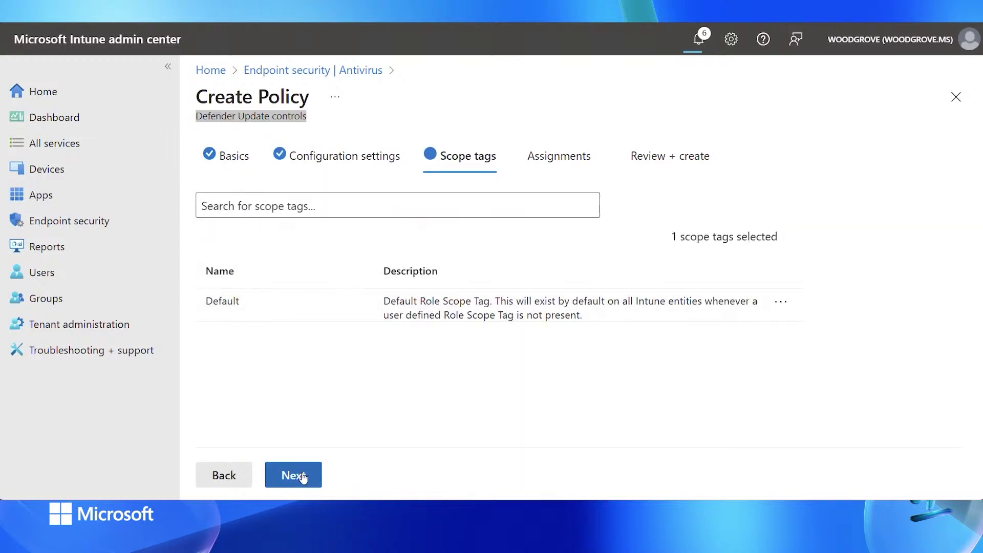
Keep the Default scope tag and assign the policy to the MDE Security Baseline - Pilot group.
left_click(302, 478)
left_click(279, 207)
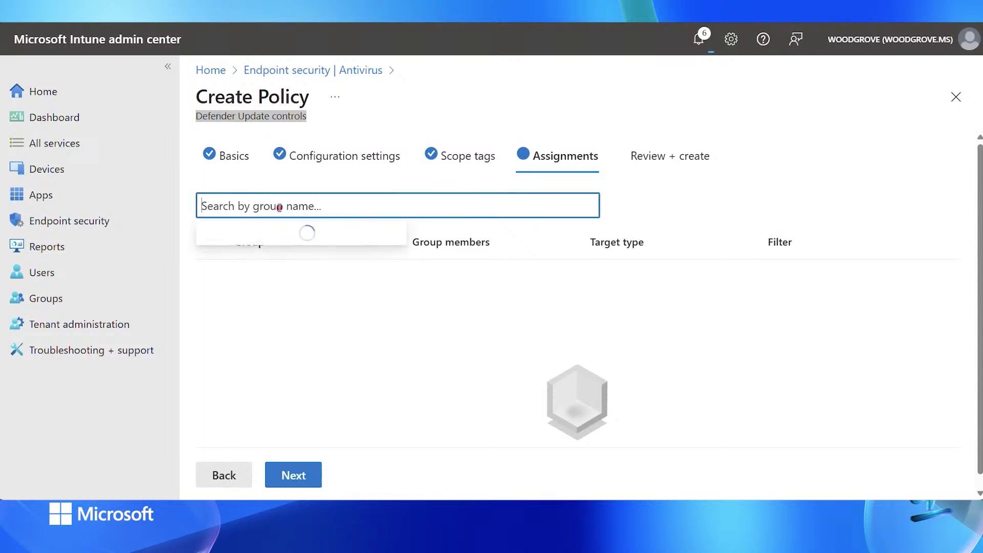
type("mde")
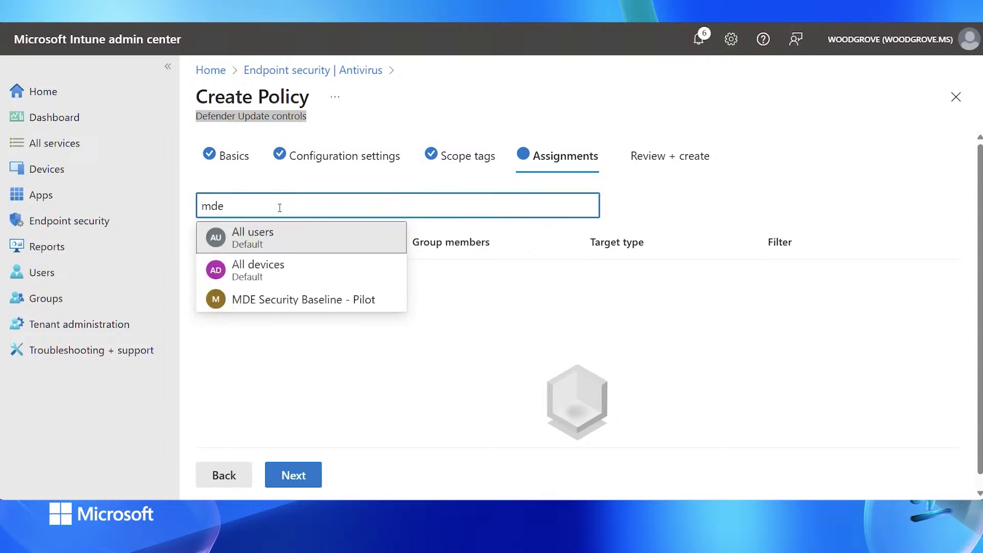
left_click(314, 304)
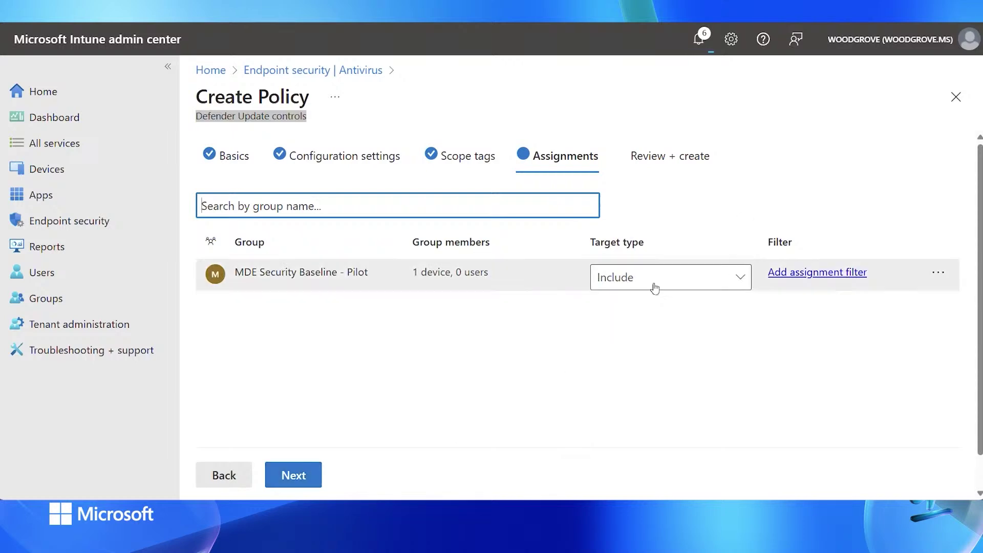
Check the assigned group's target type and assignment filter options without changing them, and create the policy.
left_click(739, 276)
left_click(714, 214)
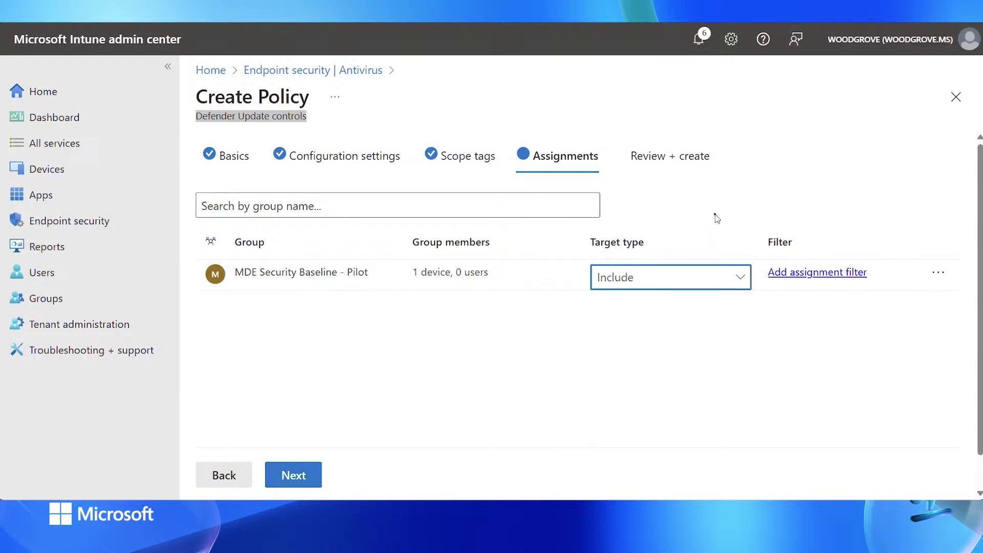
left_click(812, 271)
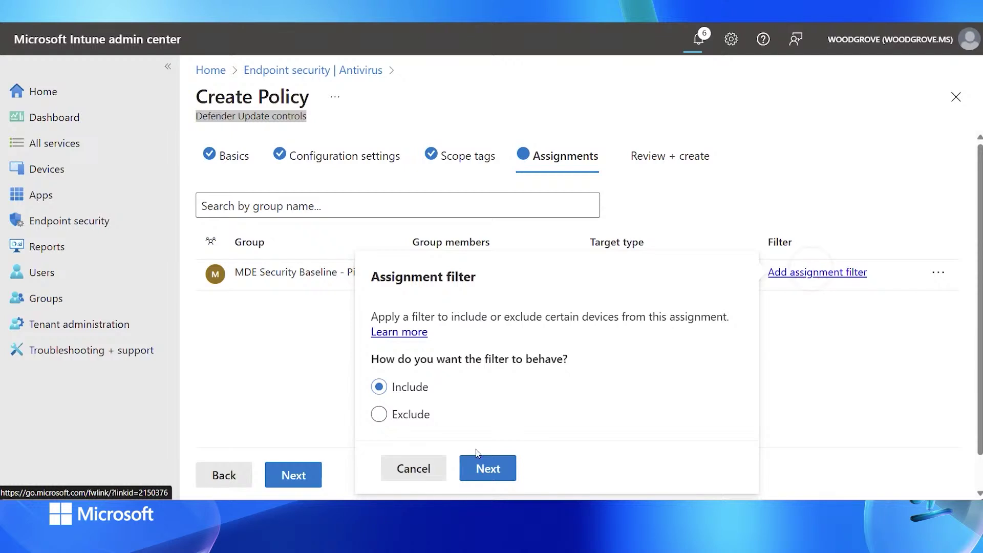
left_click(407, 472)
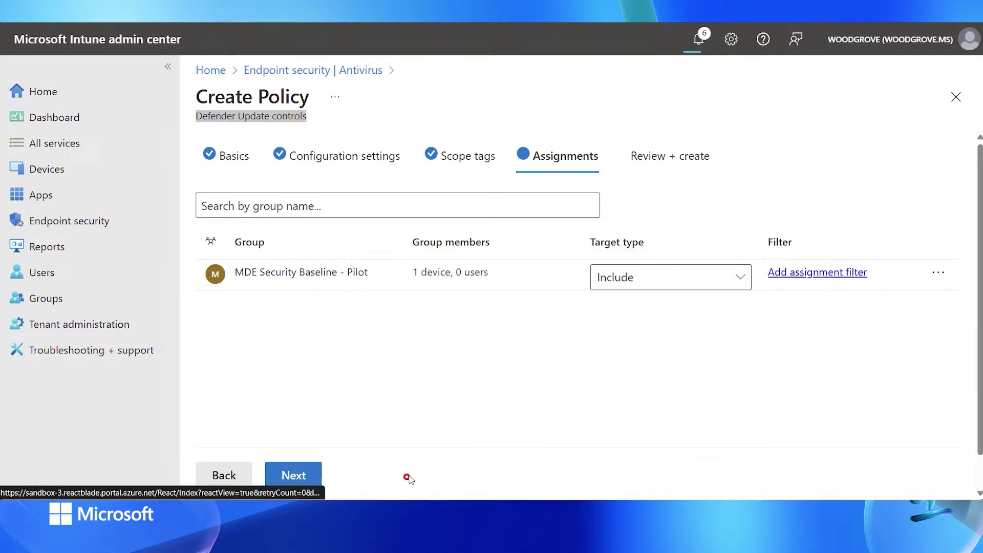
left_click(286, 477)
left_click(293, 474)
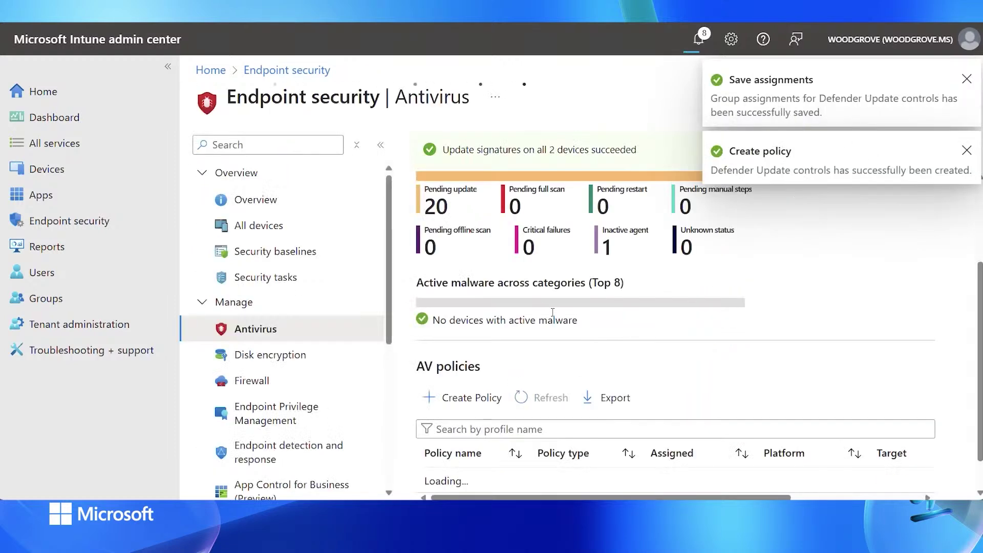
View the firewall report of MDM devices running Windows 10 or later with firewall off, dismissing the notifications.
left_click(254, 381)
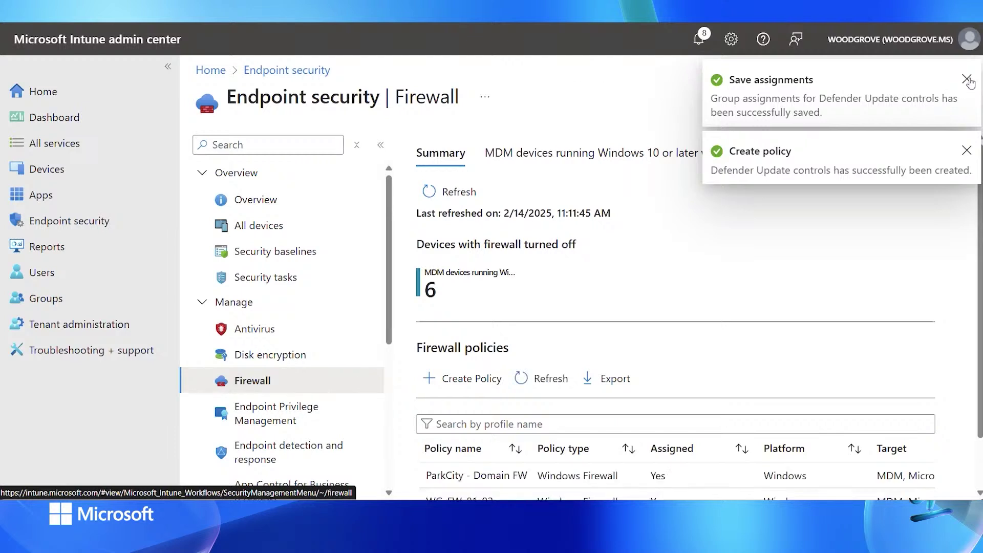
left_click(966, 79)
left_click(967, 79)
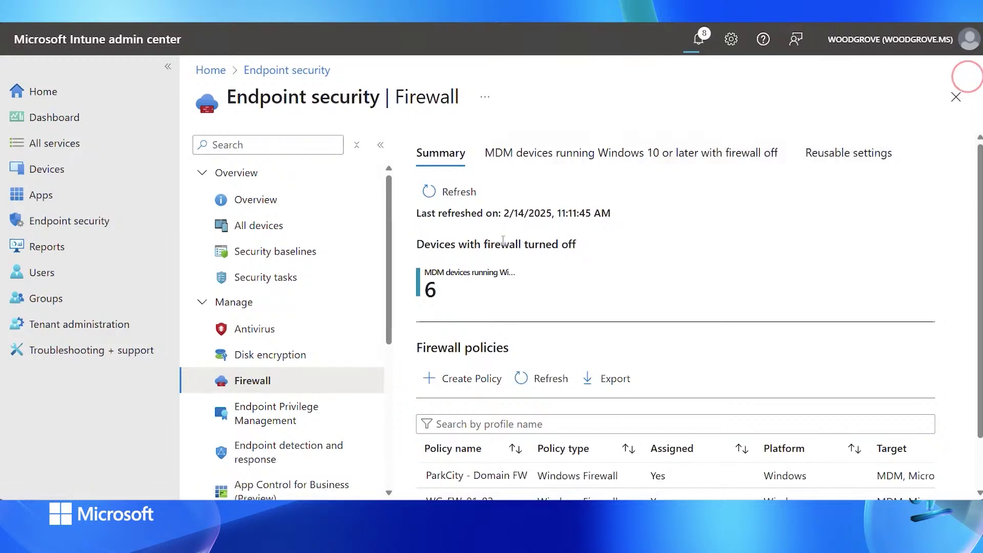
left_click(575, 152)
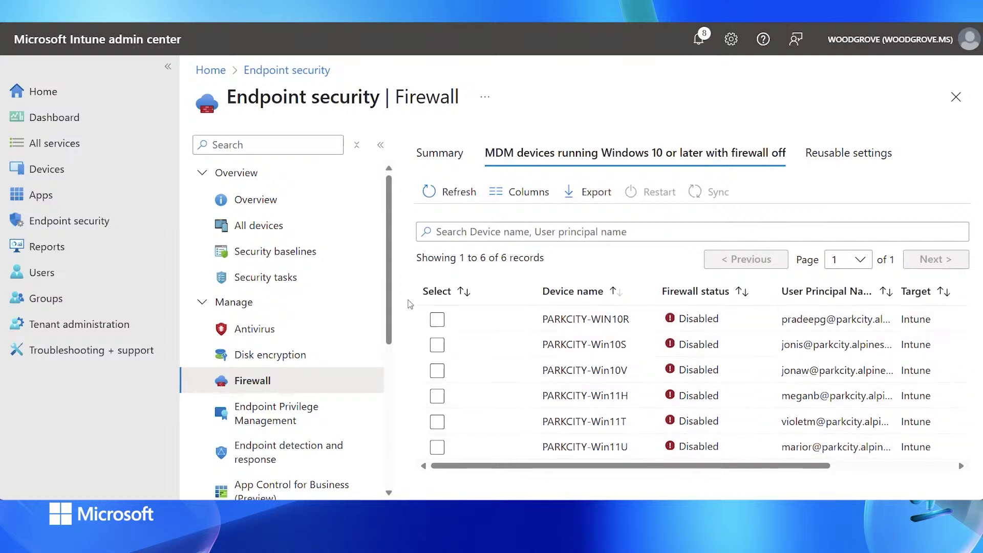
Examine the reusable setting groups under Attack surface reduction, highlighting the listed groups.
scroll(307, 384, "down", 3)
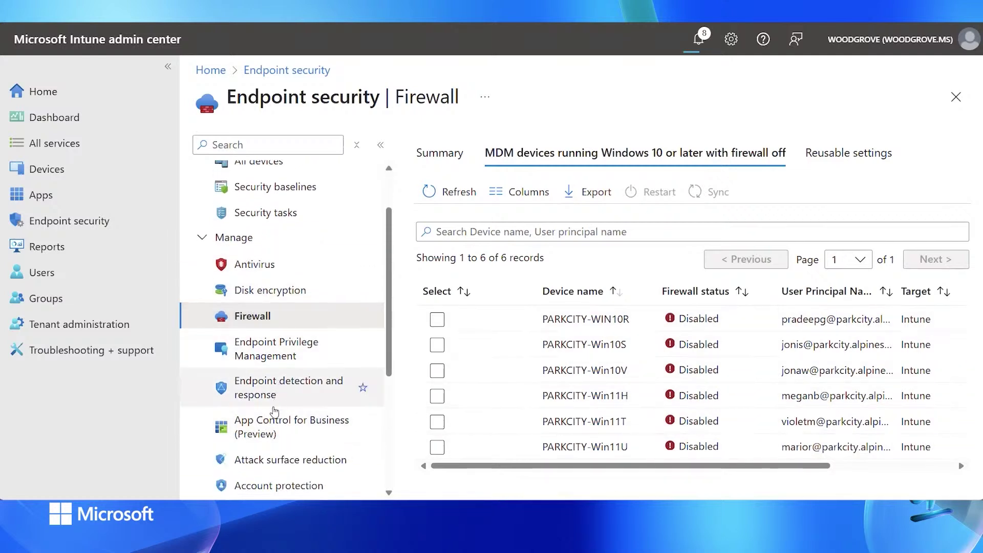
left_click(274, 459)
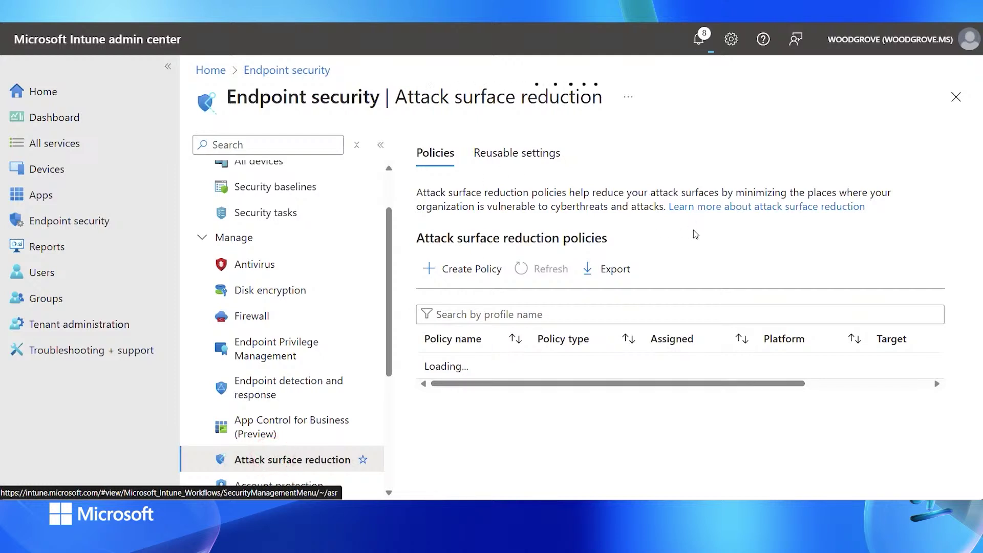
left_click(515, 149)
left_click_drag(424, 352, 421, 435)
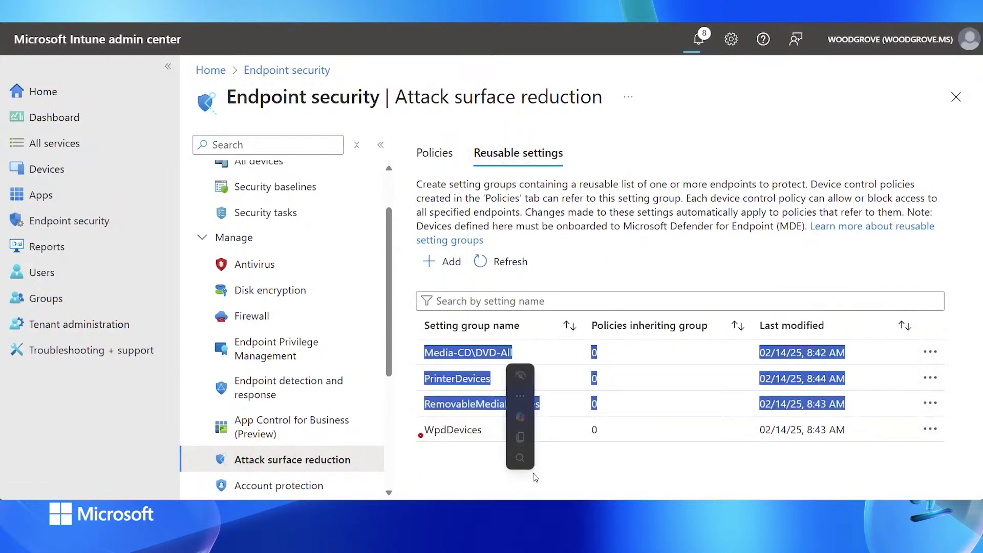
Start a new attack surface reduction policy for the Windows platform with the Device Control profile.
left_click_drag(483, 241, 610, 226)
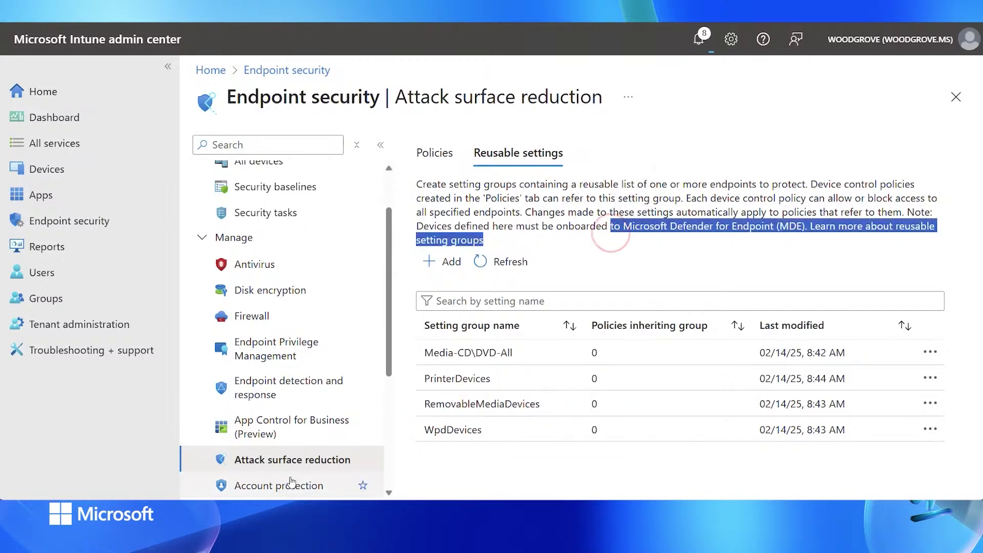
left_click(434, 153)
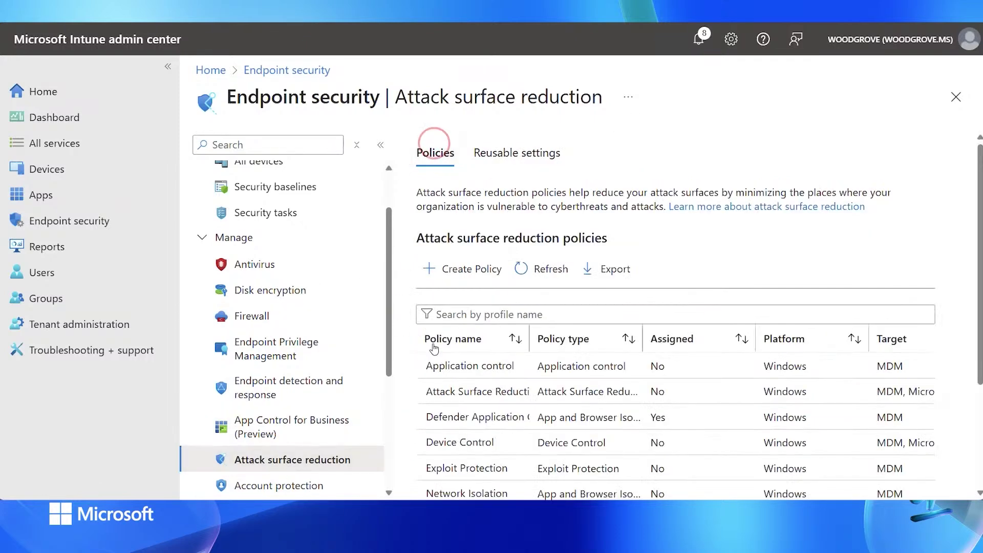
left_click(472, 274)
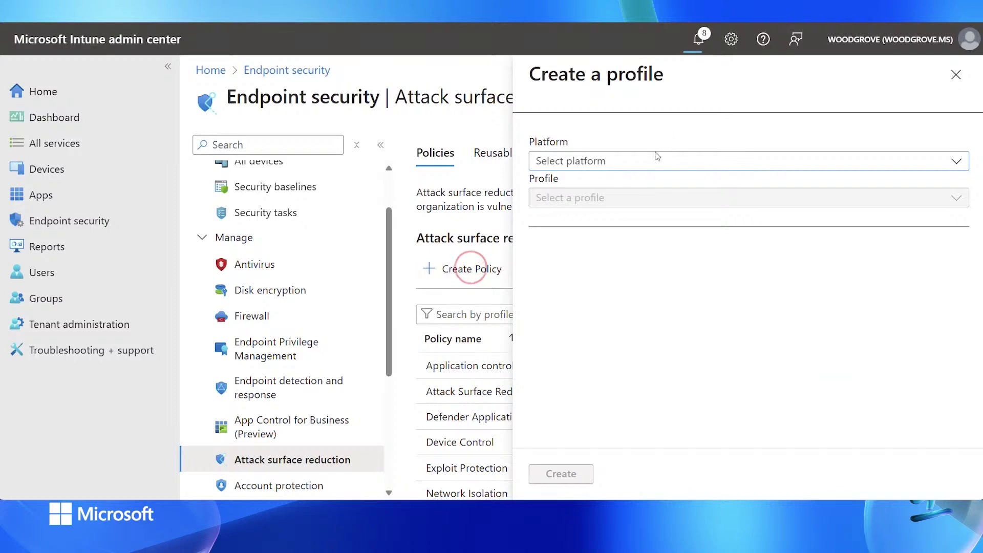
left_click(640, 162)
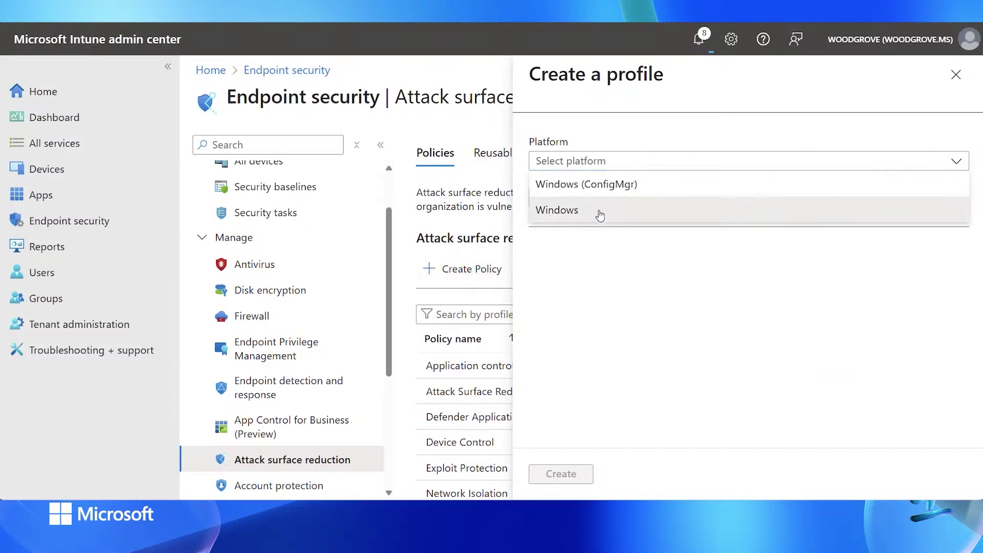
left_click(598, 210)
left_click(630, 197)
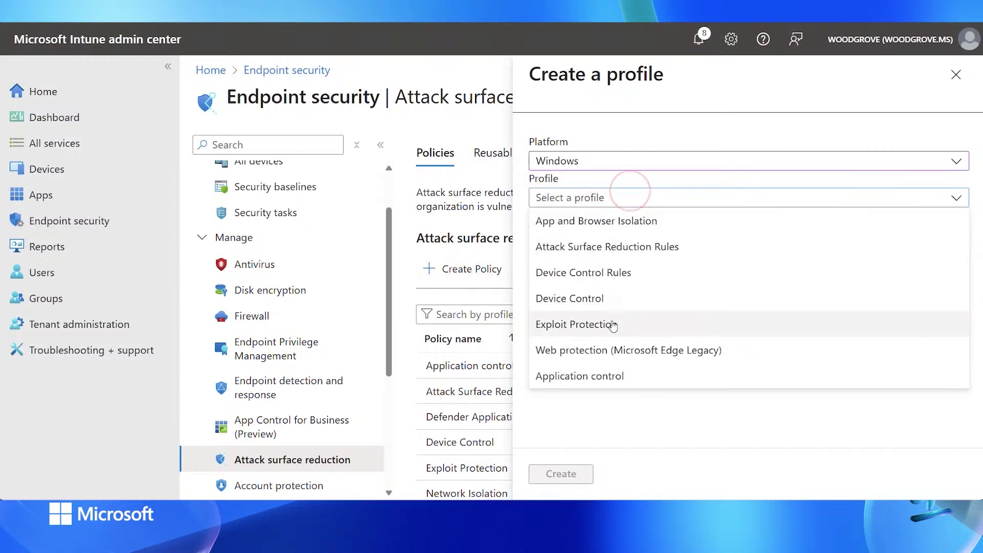
left_click(605, 298)
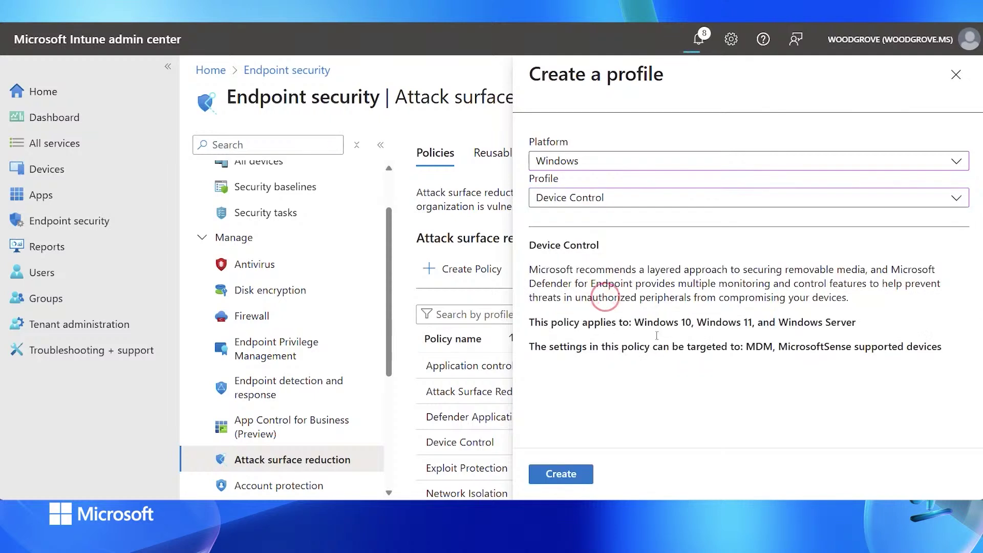
left_click_drag(779, 346, 937, 348)
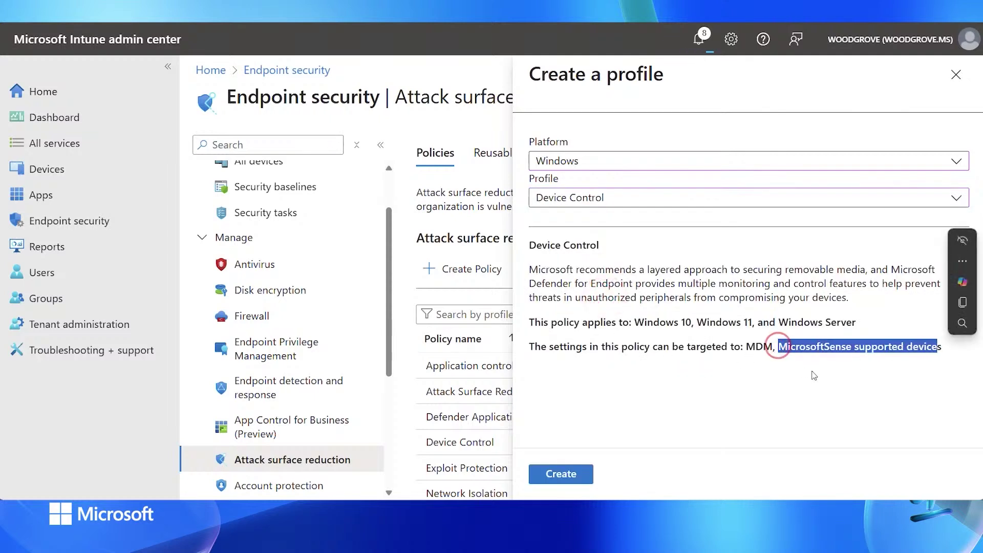
left_click(569, 476)
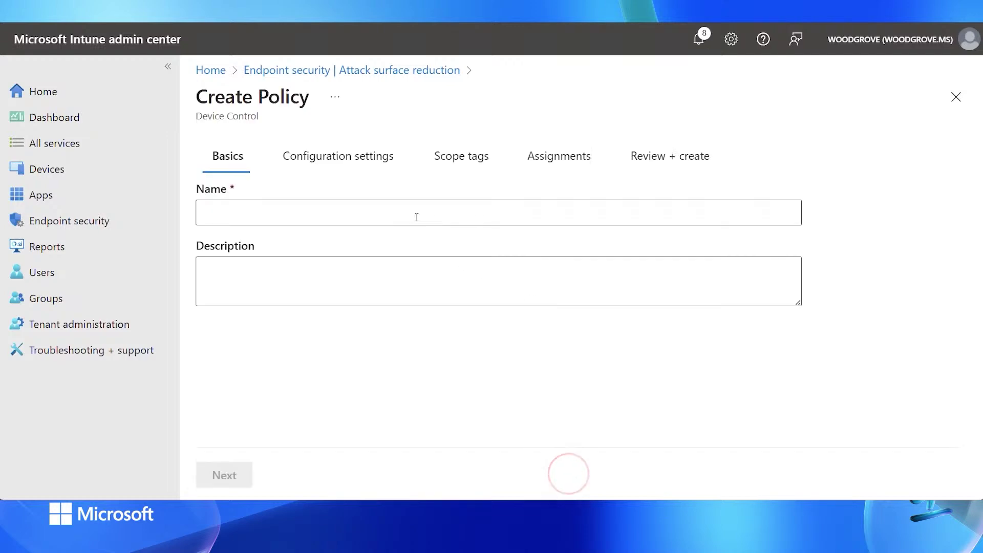
Name the policy Device Control by copying the profile title, and proceed to its configuration settings.
left_click_drag(241, 112, 195, 115)
key("ctrl+c")
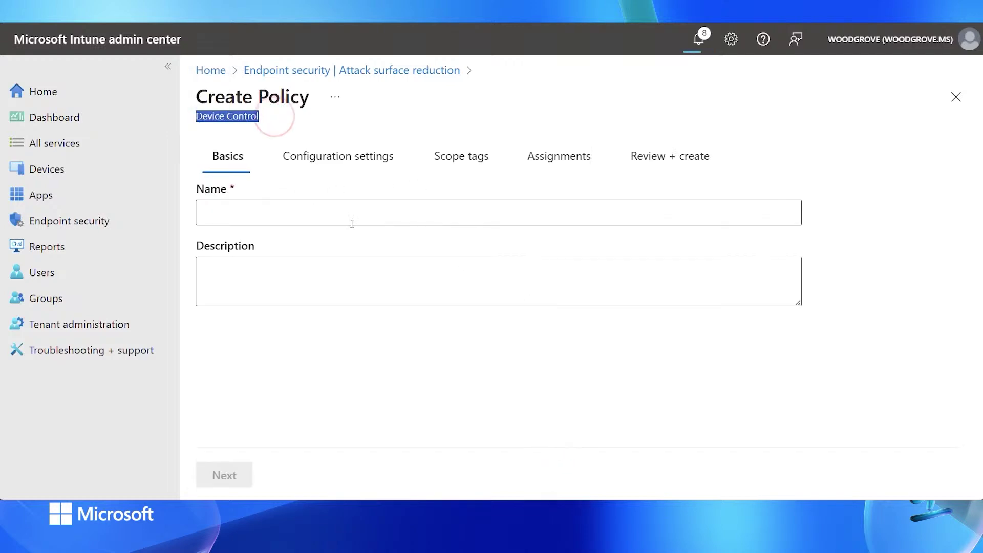
left_click(340, 213)
key("ctrl+v")
left_click(239, 473)
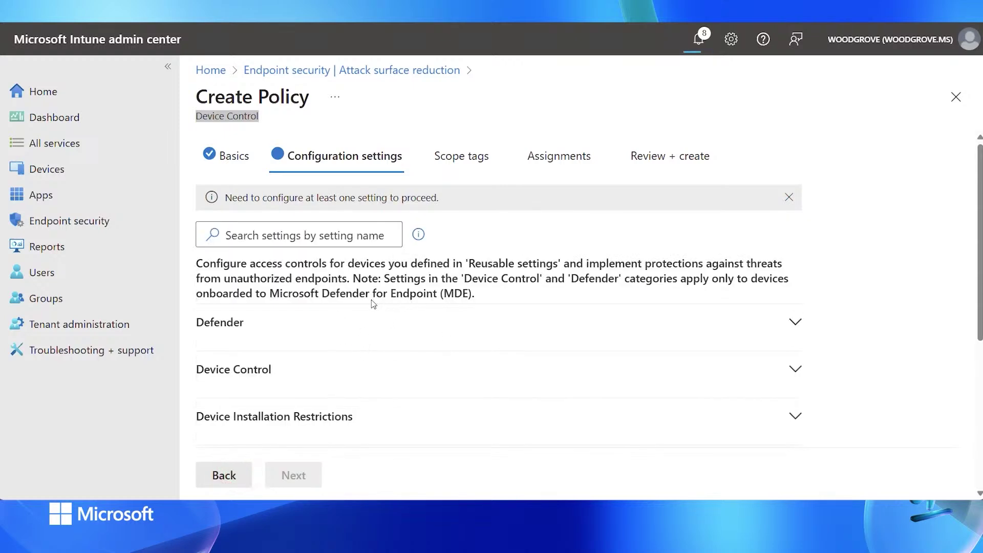
Add a Device Control rule that includes the RemovableMediaDevices reusable setting group and name it "Removal drives".
scroll(345, 313, "down", 1)
left_click(321, 309)
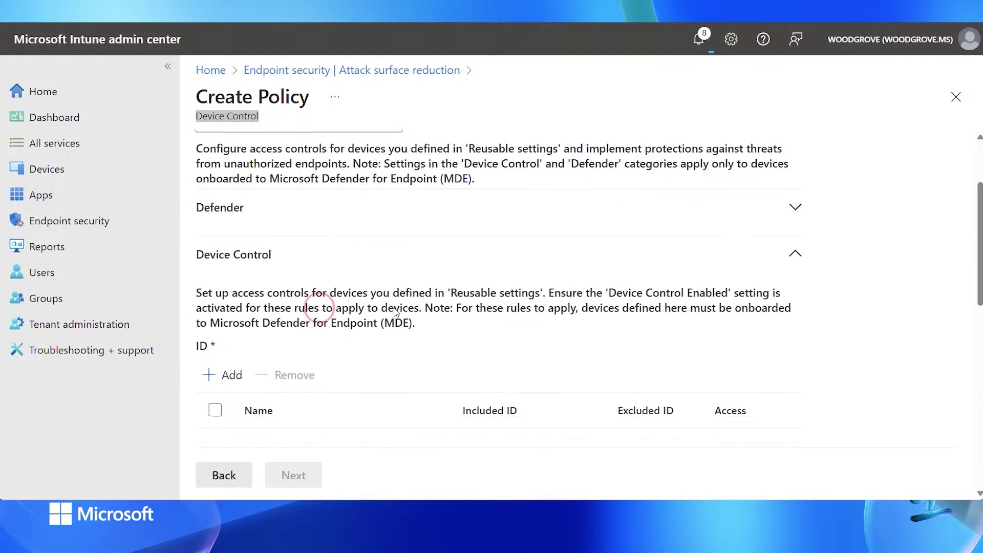
scroll(241, 327, "down", 1)
left_click(229, 299)
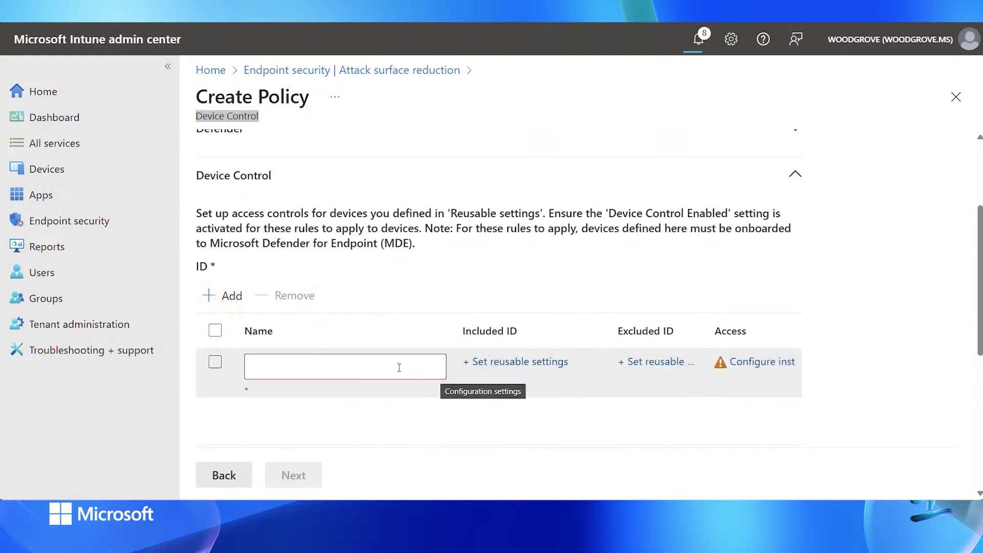
left_click(533, 366)
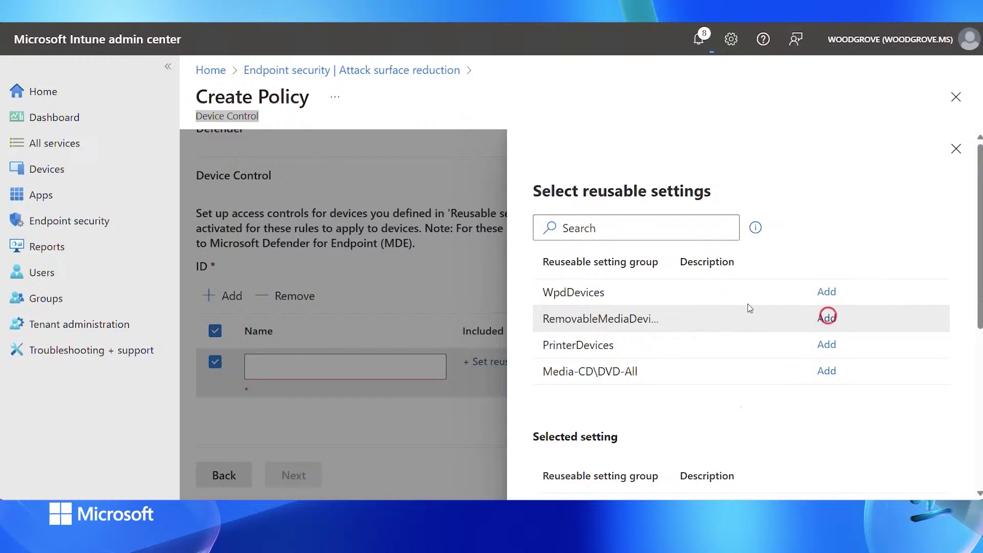
scroll(737, 305, "down", 5)
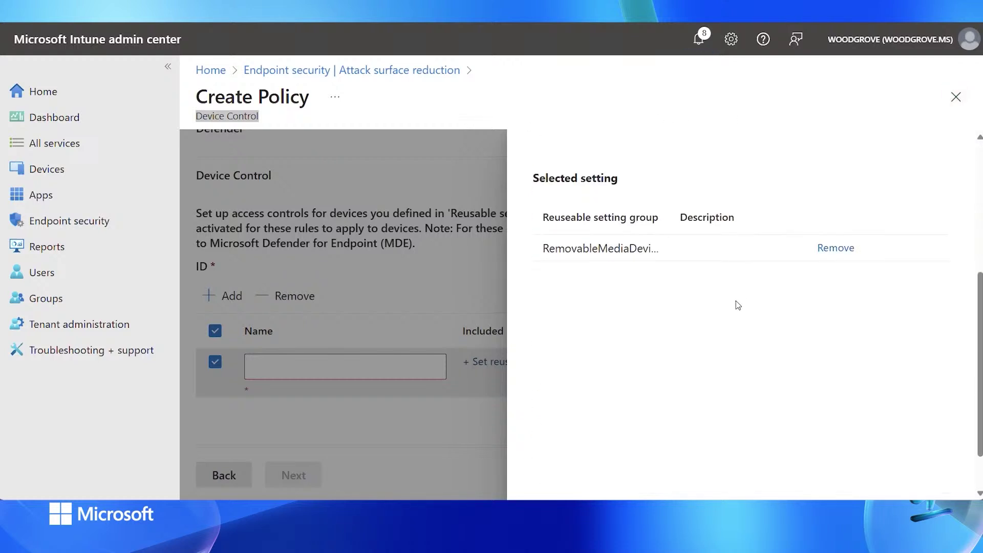
scroll(737, 305, "down", 1)
left_click(577, 472)
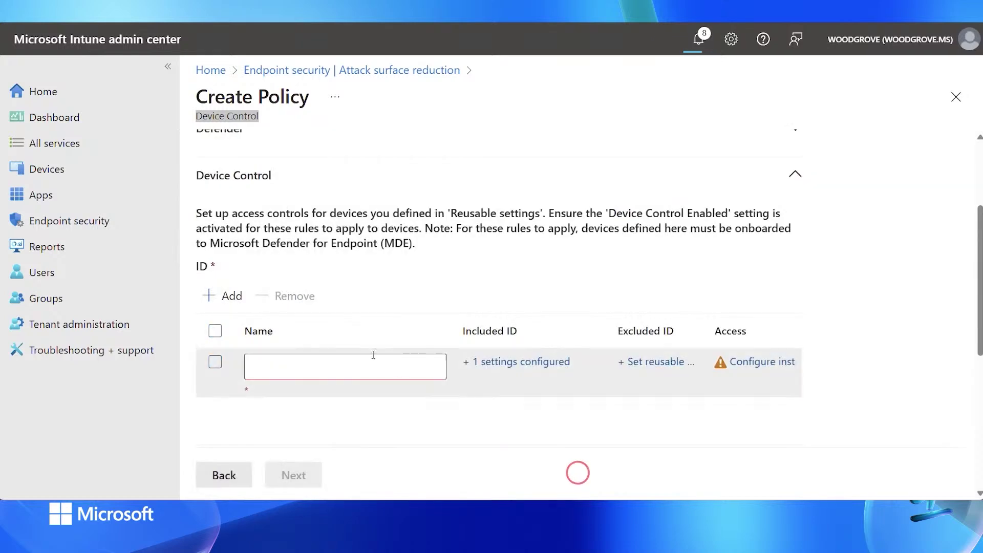
left_click(344, 369)
type("Removal drives")
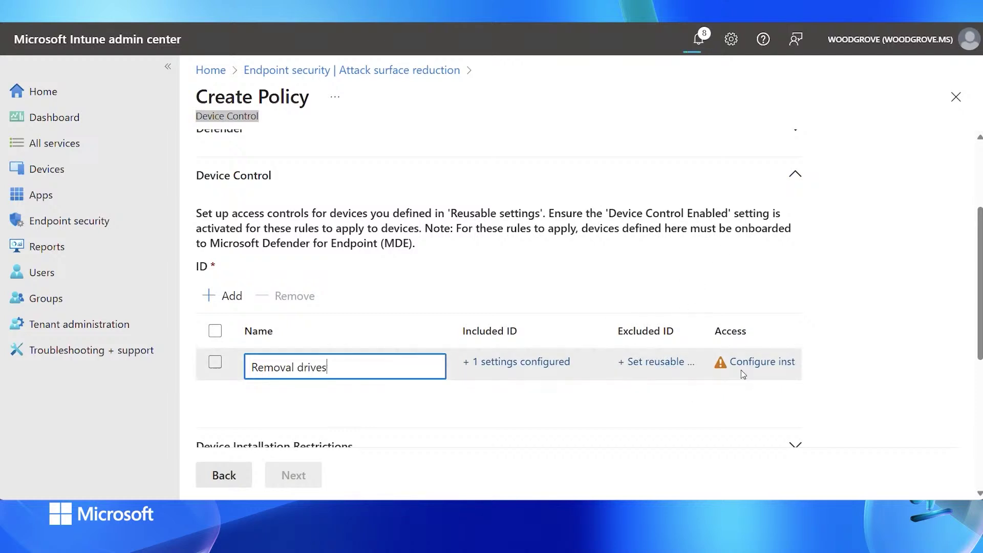
Add an Allow access entry to the removable drives rule with option None and an access mask of Read and Execute.
left_click(779, 369)
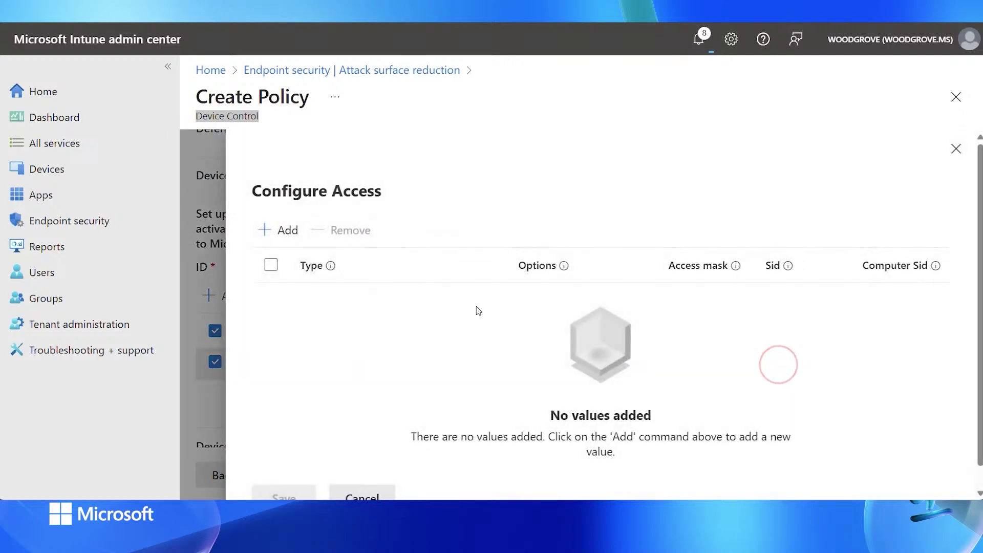
left_click(285, 231)
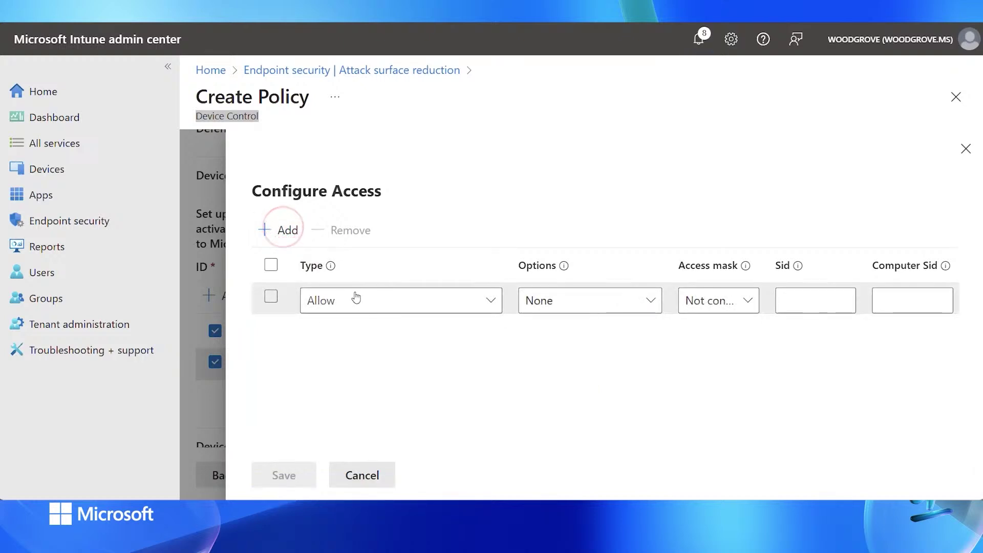
left_click(606, 300)
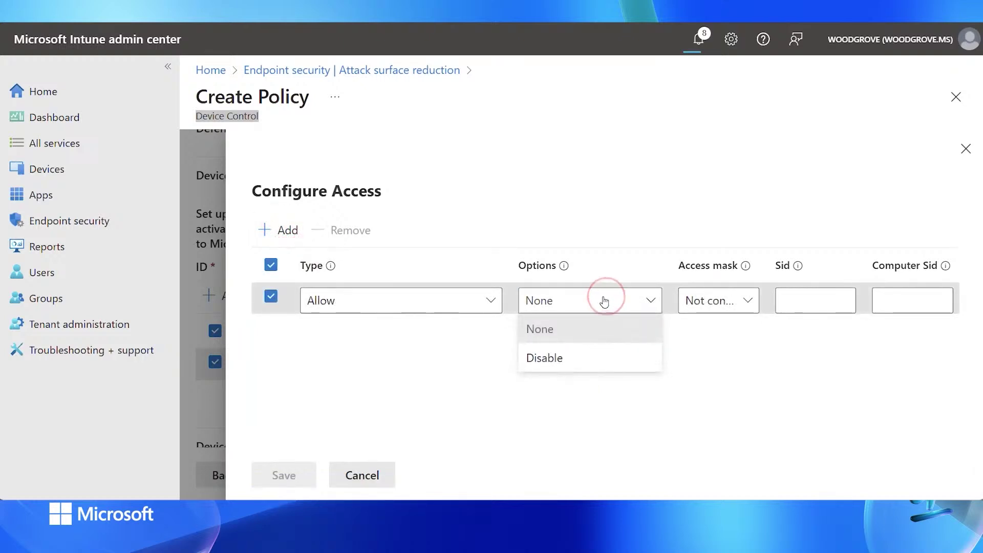
left_click(603, 297)
left_click(751, 302)
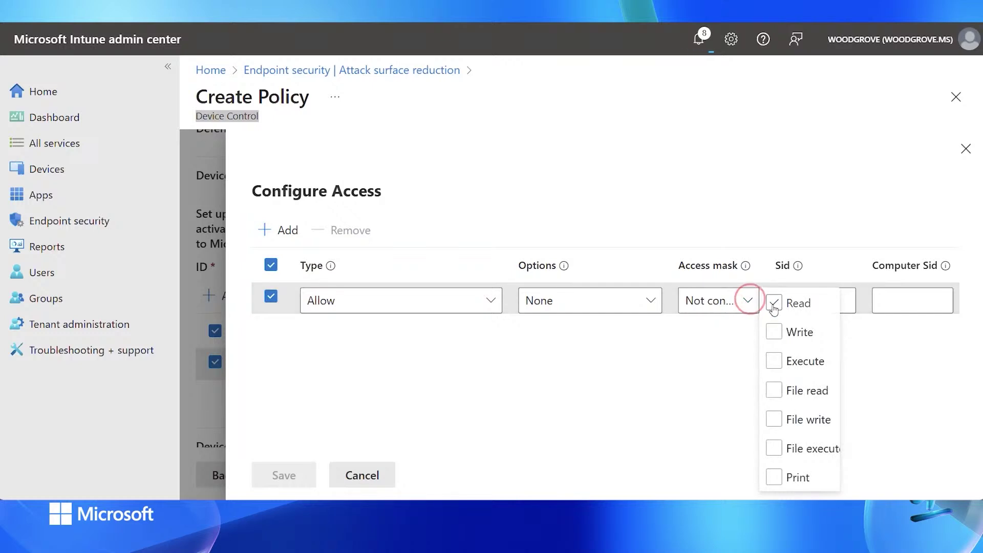
left_click(774, 302)
left_click(774, 361)
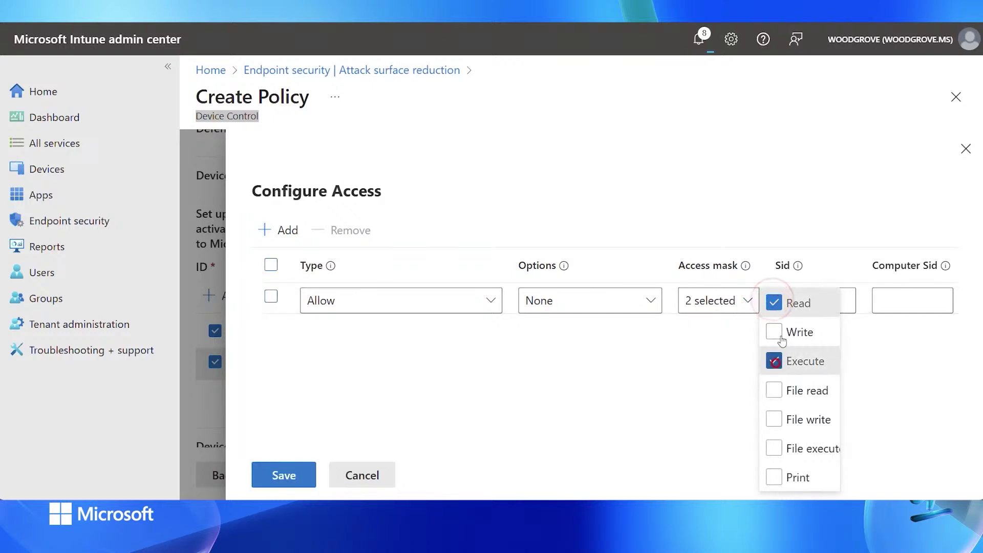
left_click(756, 191)
Add a Deny access entry masking Read, Write, Execute, File read, File write and File execute, and save the rule's access configuration.
left_click(281, 230)
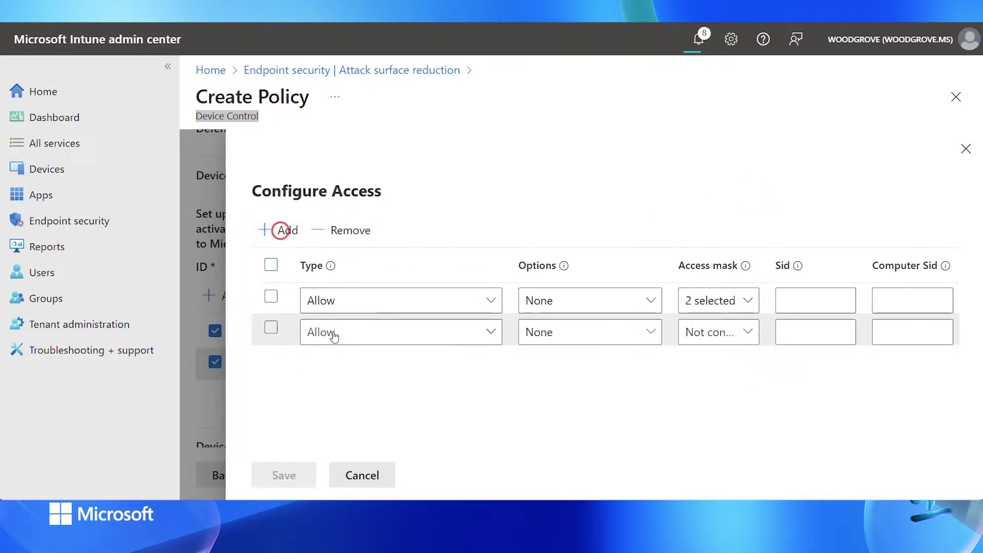
left_click(353, 334)
left_click(348, 394)
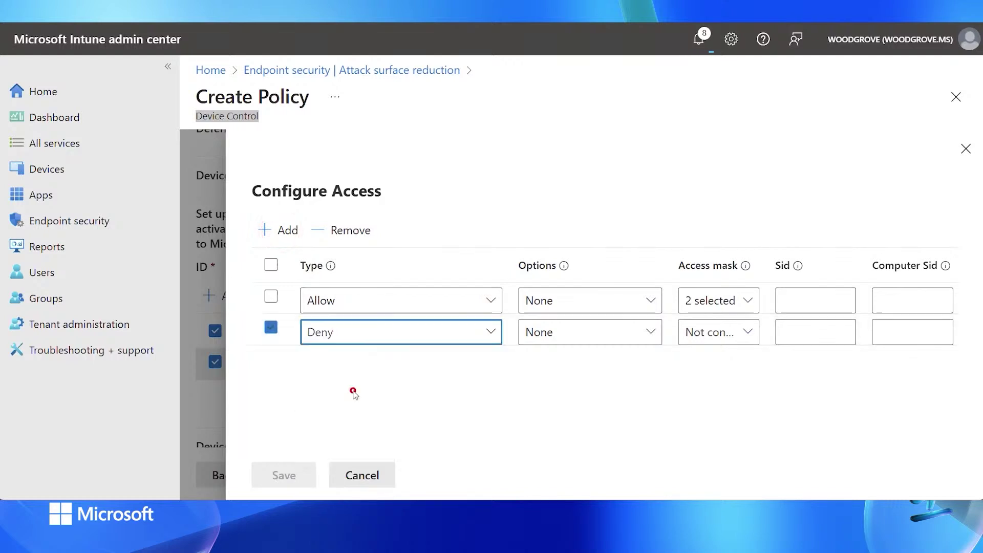
left_click(714, 332)
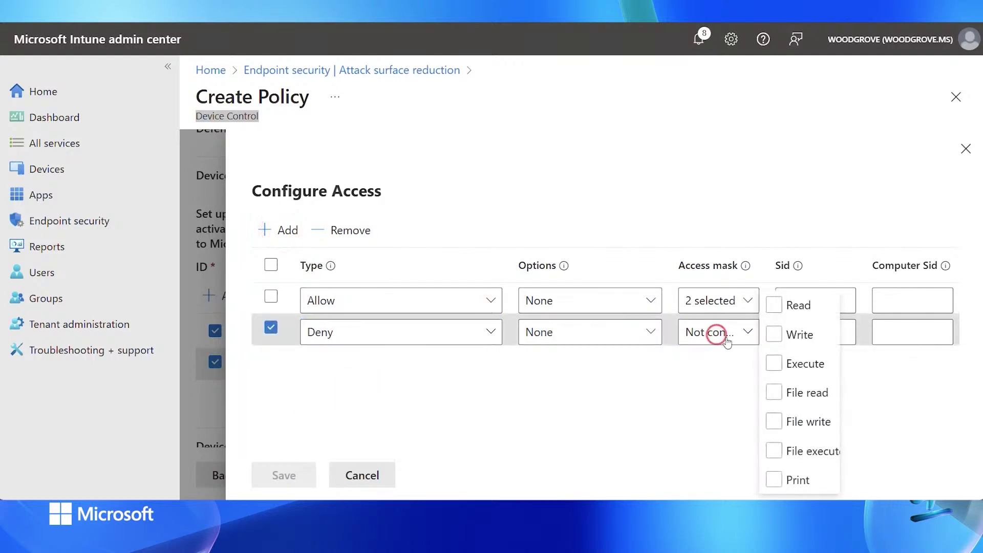
left_click(773, 364)
left_click(774, 450)
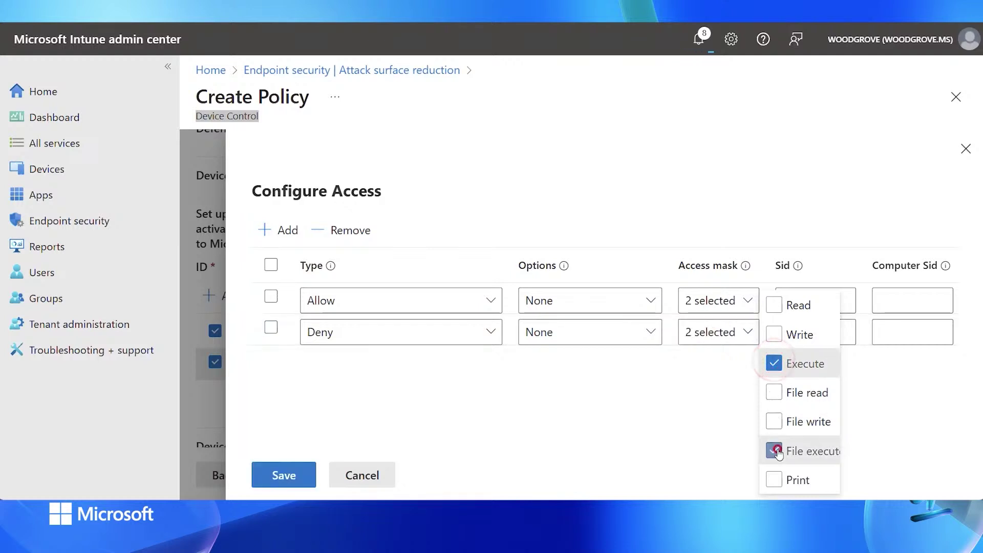
left_click(774, 421)
left_click(774, 392)
left_click(774, 333)
left_click(772, 302)
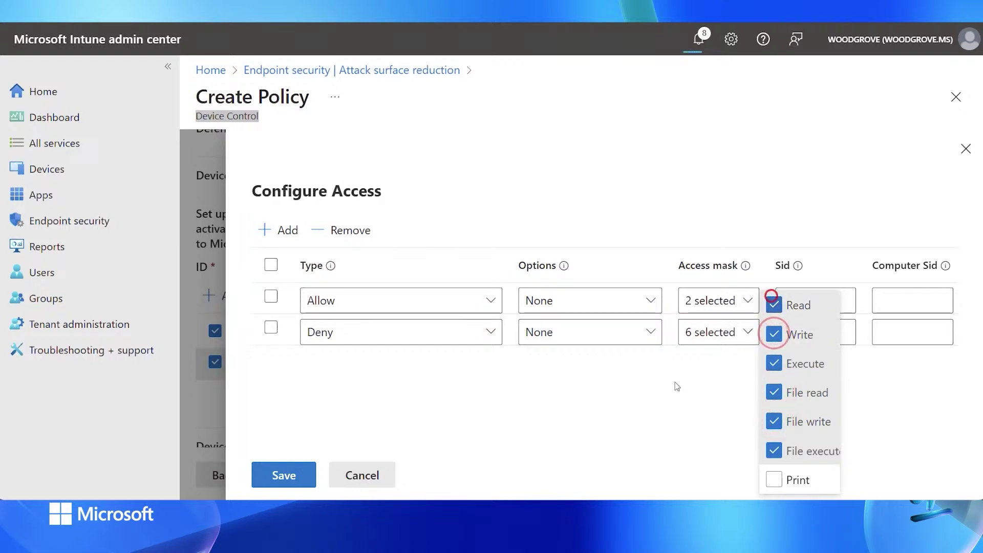
left_click(285, 474)
left_click(289, 474)
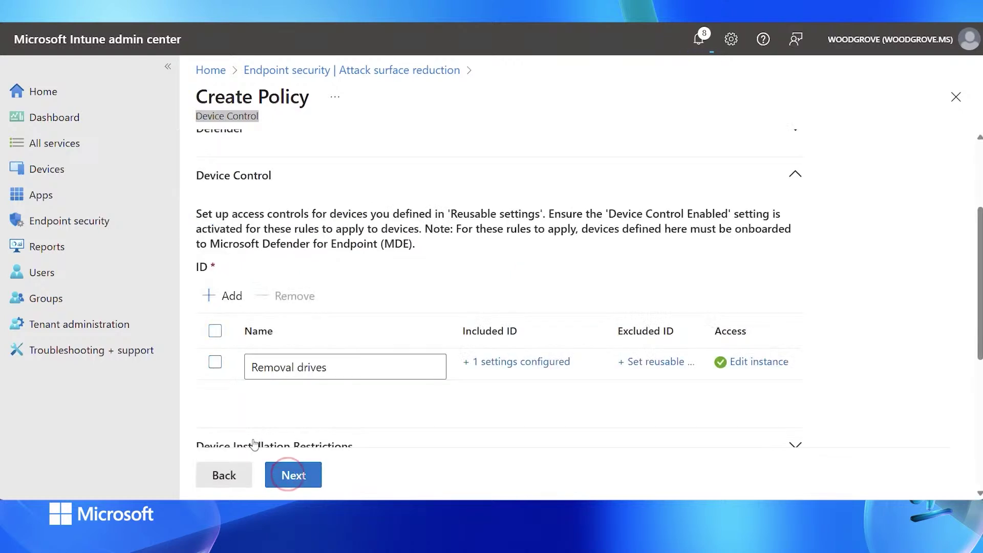
Keep the Default scope tag and assign the Device Control policy to the MDE Security Baseline - Pilot group.
left_click(304, 476)
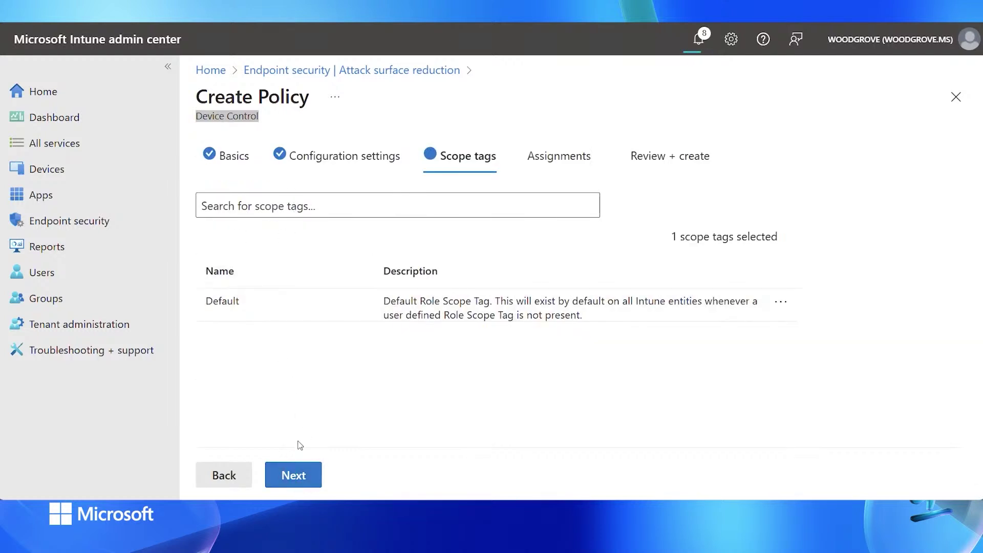
left_click(294, 475)
left_click(301, 204)
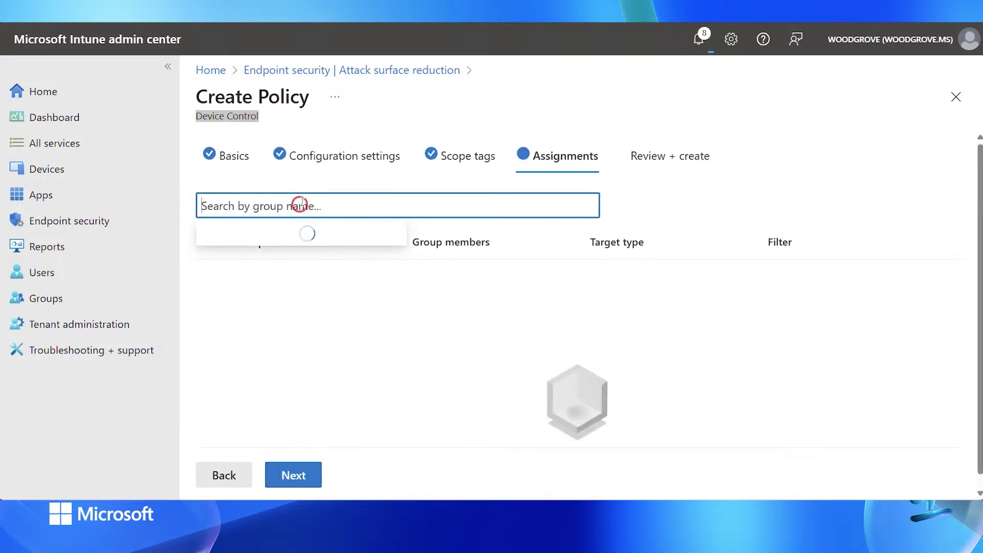
type("mde")
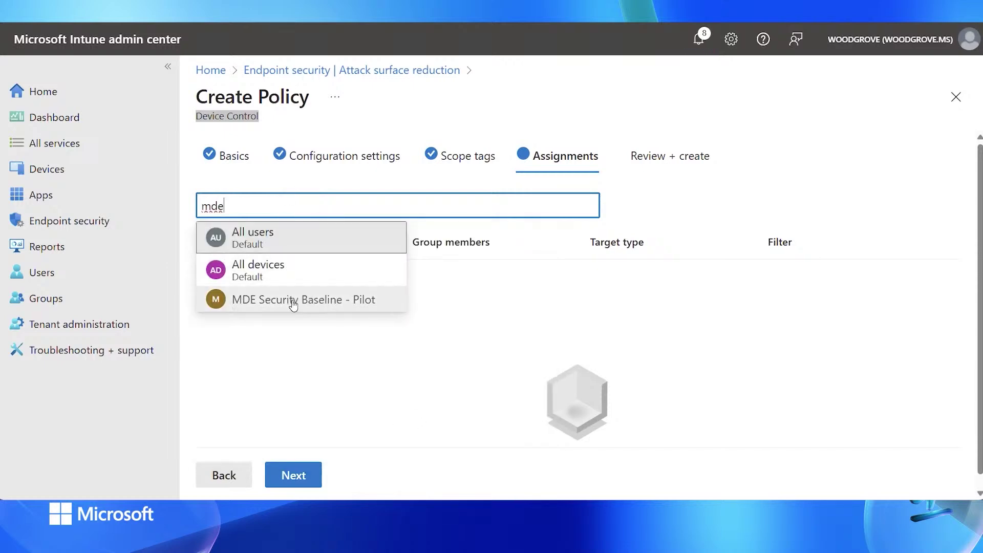
left_click(292, 302)
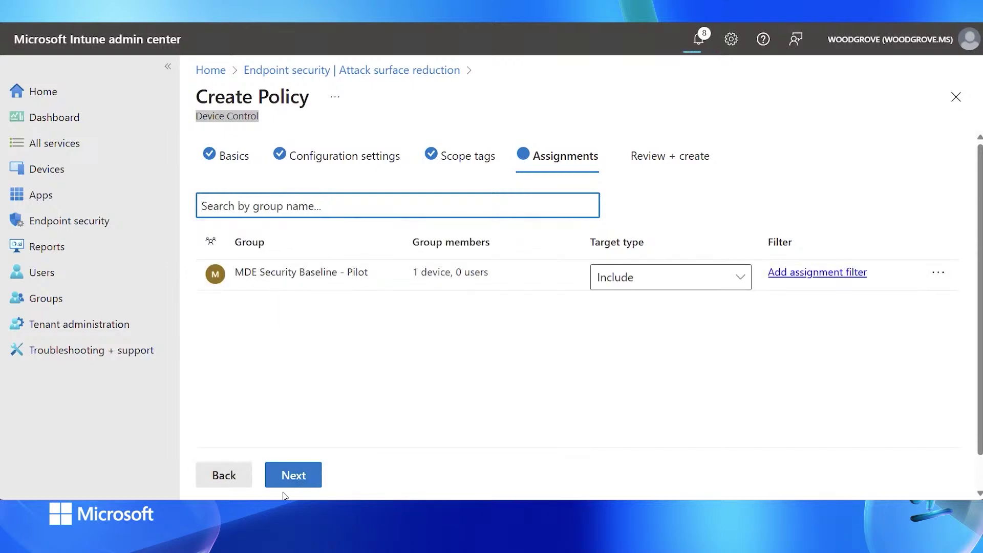
Apply the All PAW Cloud PC devices filter as Include to the group assignment and proceed to the policy review.
left_click(847, 273)
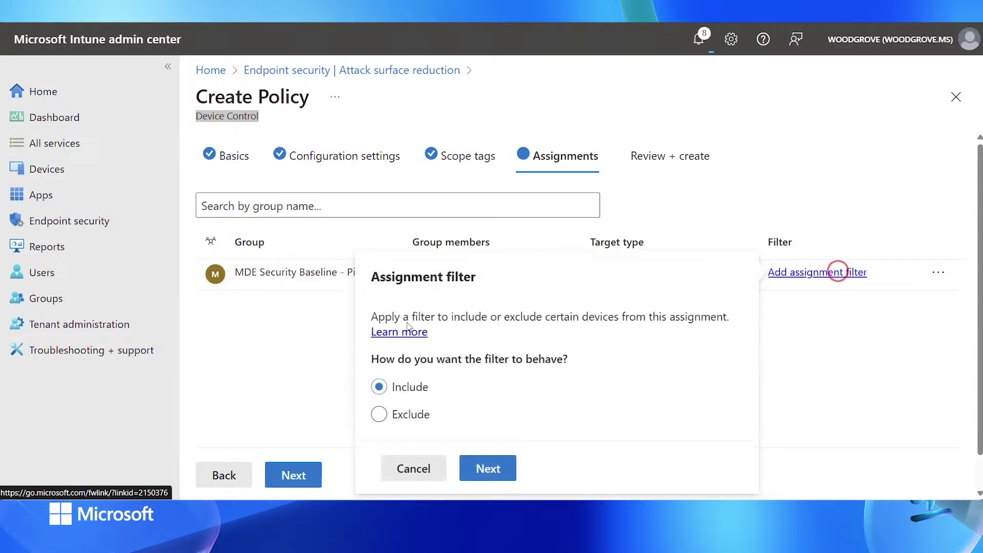
left_click(492, 467)
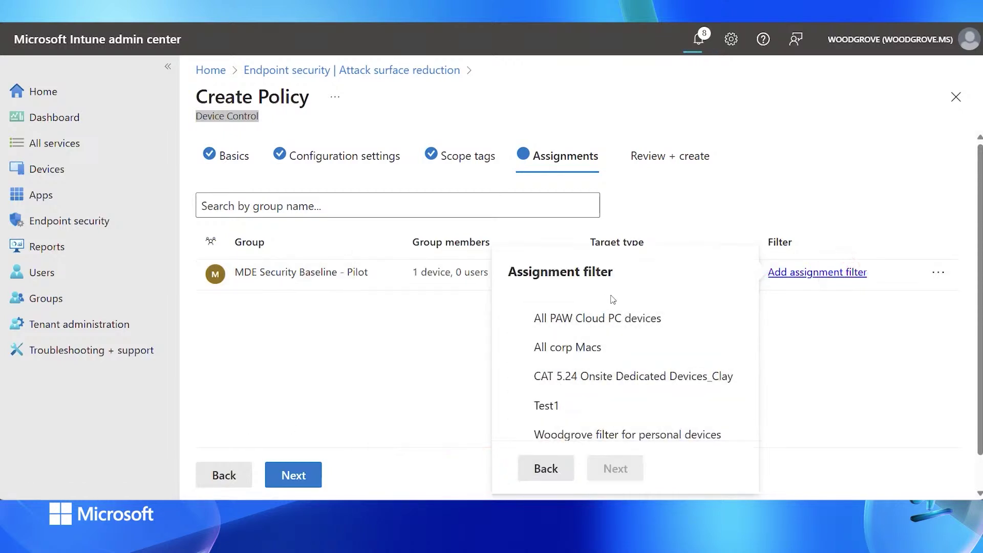
left_click(604, 316)
left_click(615, 466)
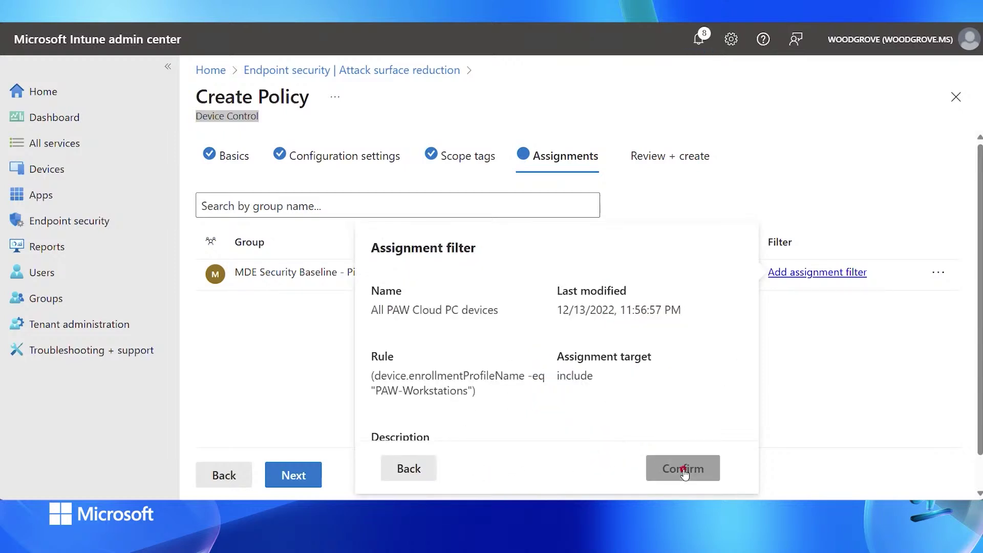
left_click(683, 469)
left_click(292, 473)
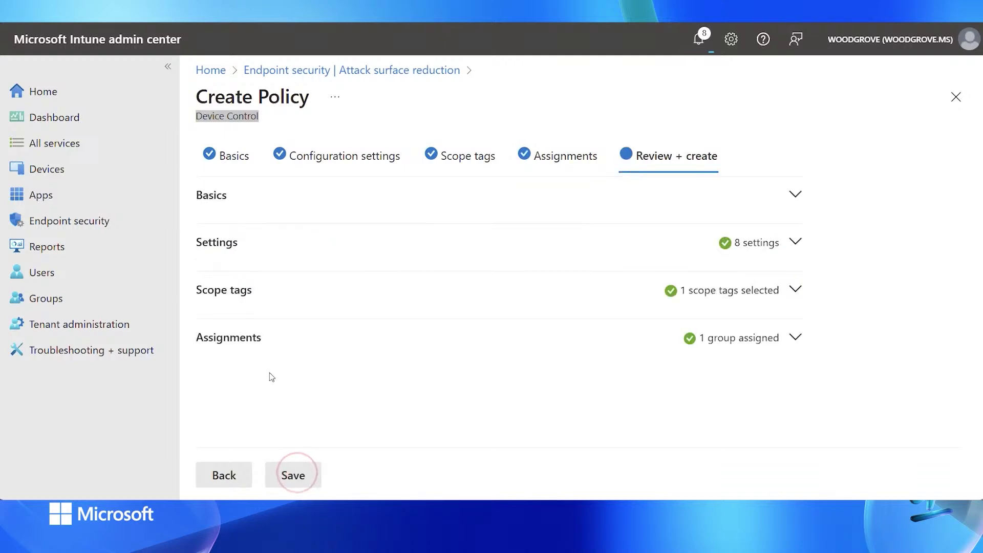
Save the reviewed Device Control policy.
left_click(306, 480)
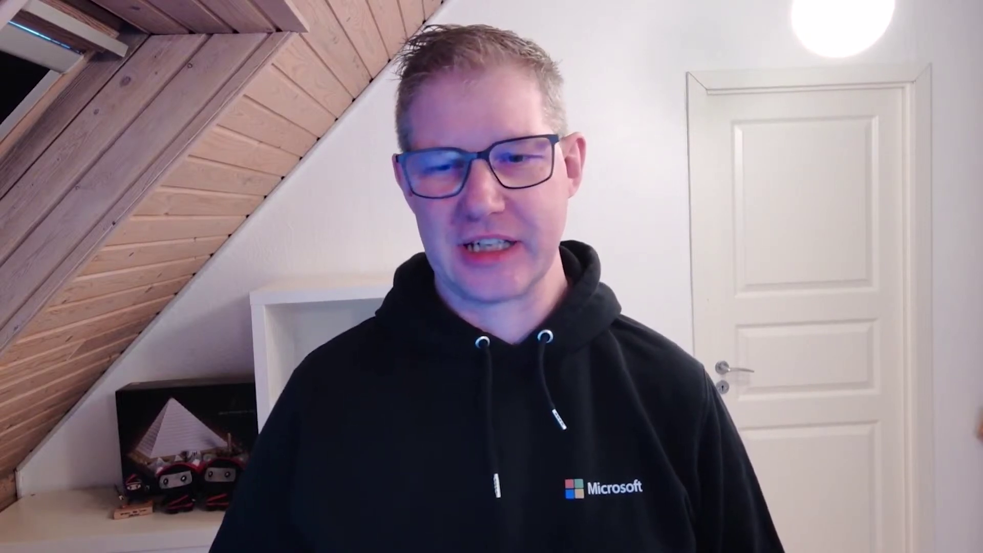
Start a new Windows profile from the Microsoft Defender for Endpoint Security Baseline in the endpoint security baselines.
left_click(120, 222)
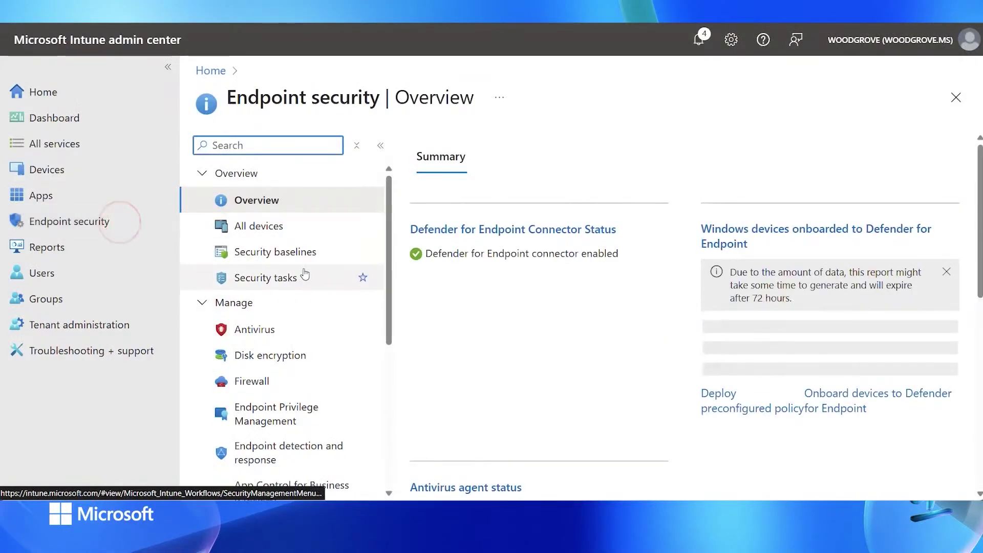
left_click(324, 257)
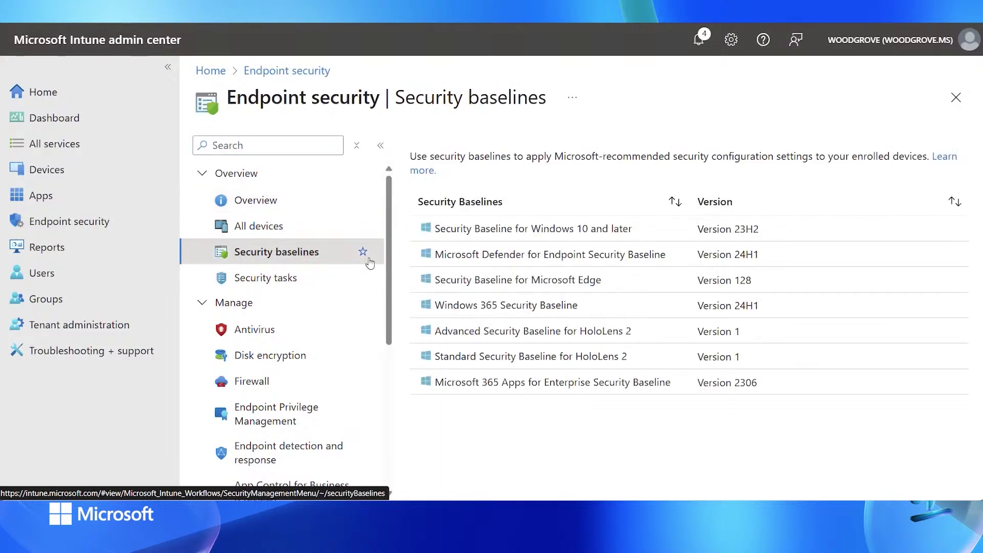
left_click(677, 257)
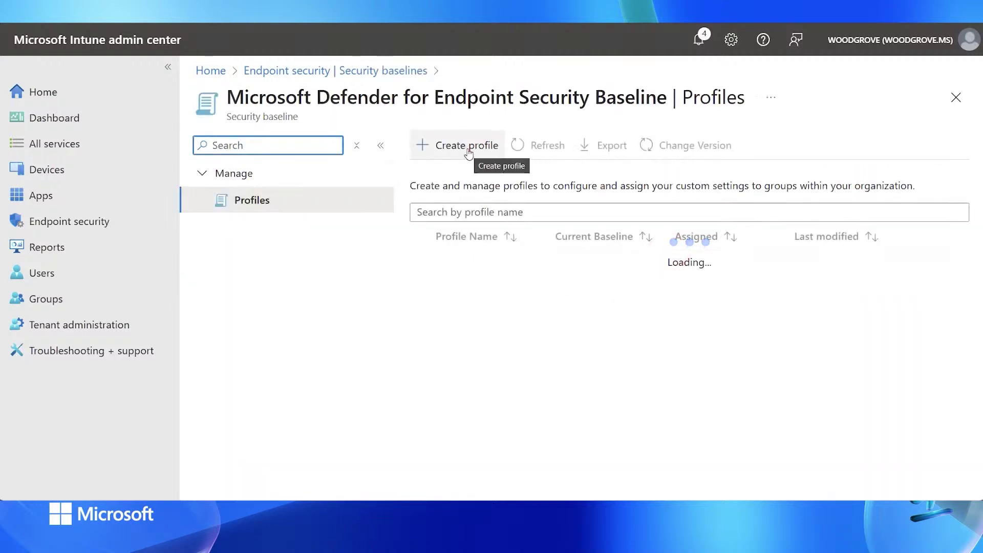
left_click(467, 148)
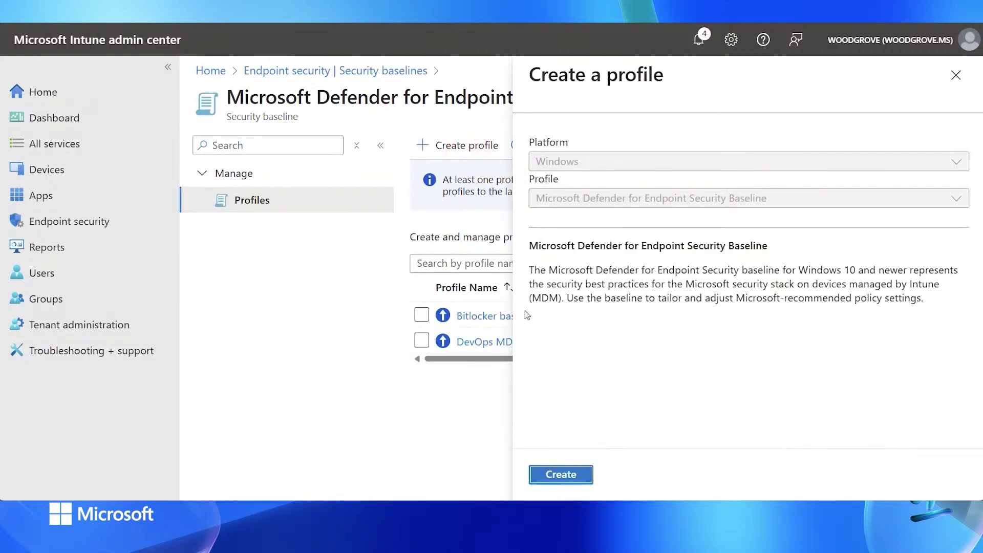
left_click(560, 476)
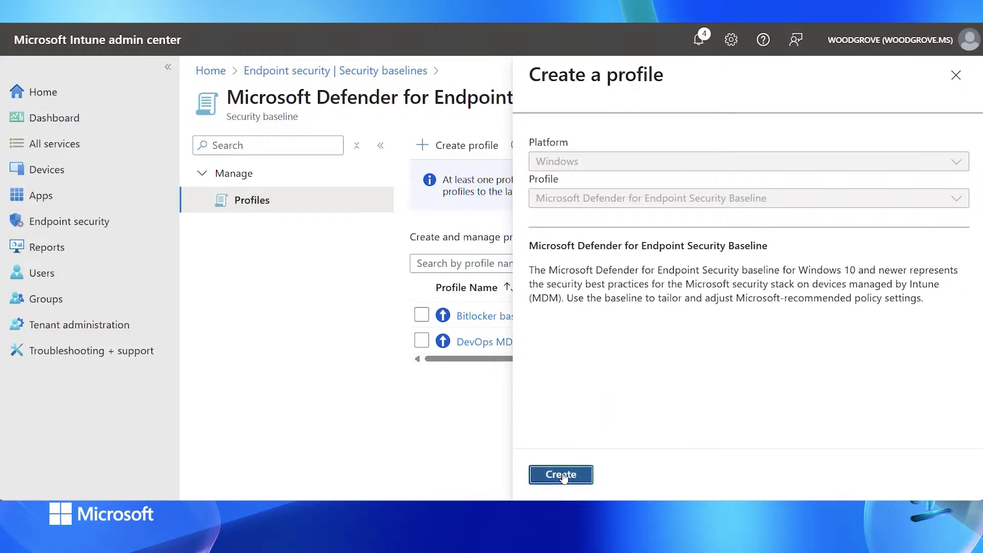
Name the profile "Microsoft Defender for Endpoint Security Baseline", copied from the page subtitle, and proceed to the configuration settings.
left_click_drag(417, 119, 189, 125)
key("ctrl+c")
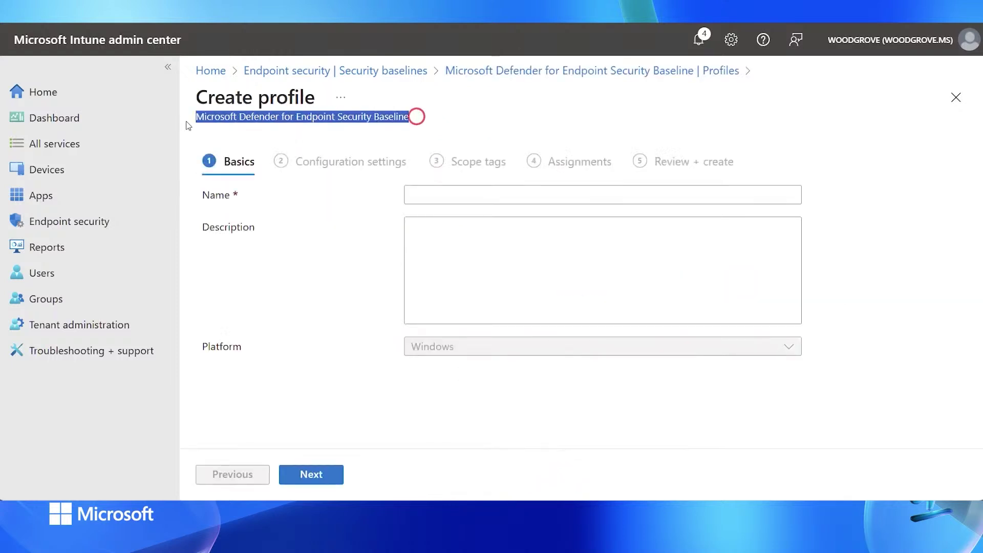
left_click(510, 191)
key("ctrl+v")
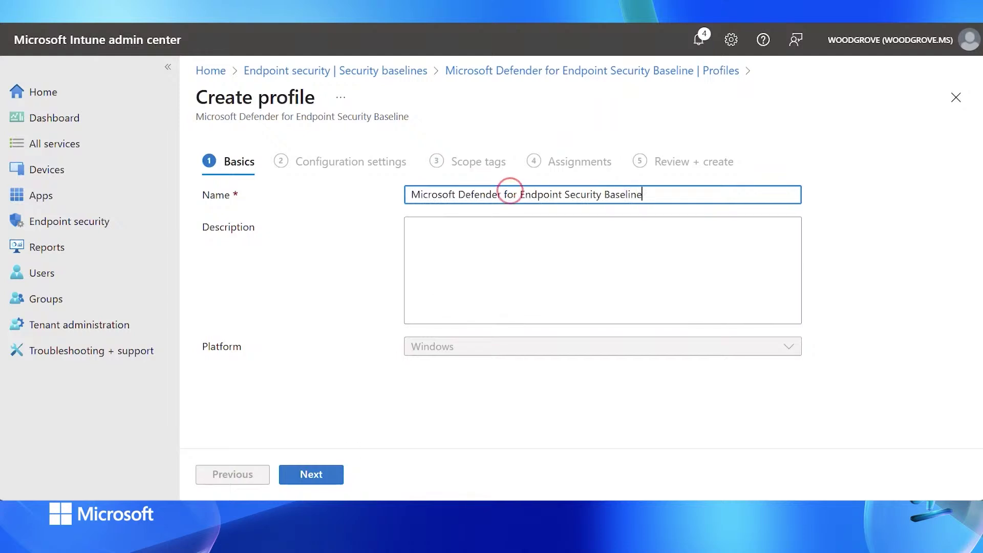
left_click(320, 475)
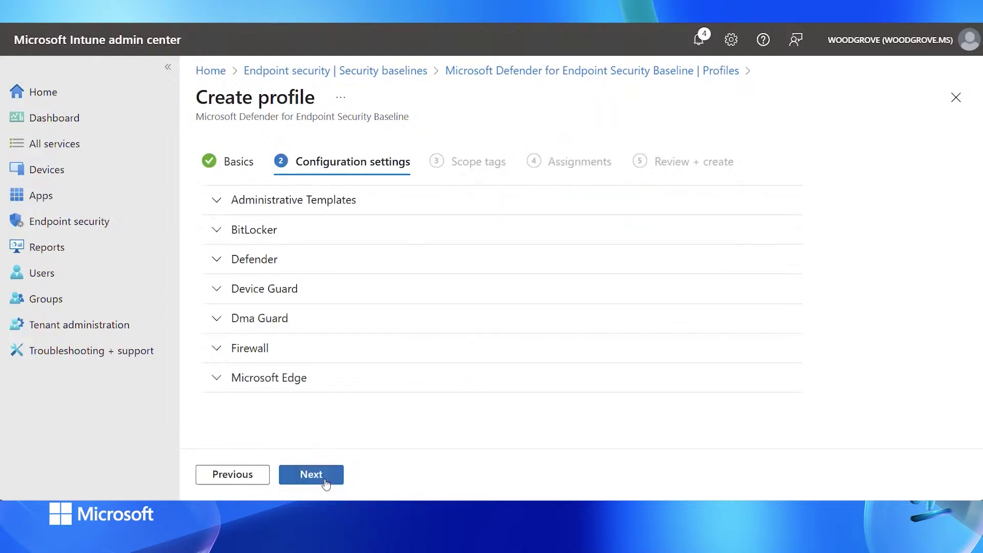
Set BitLocker's Allow Warning For Other Disk Encryption, Configure Recovery Password Rotation and Require Device Encryption to Not configured.
left_click(218, 231)
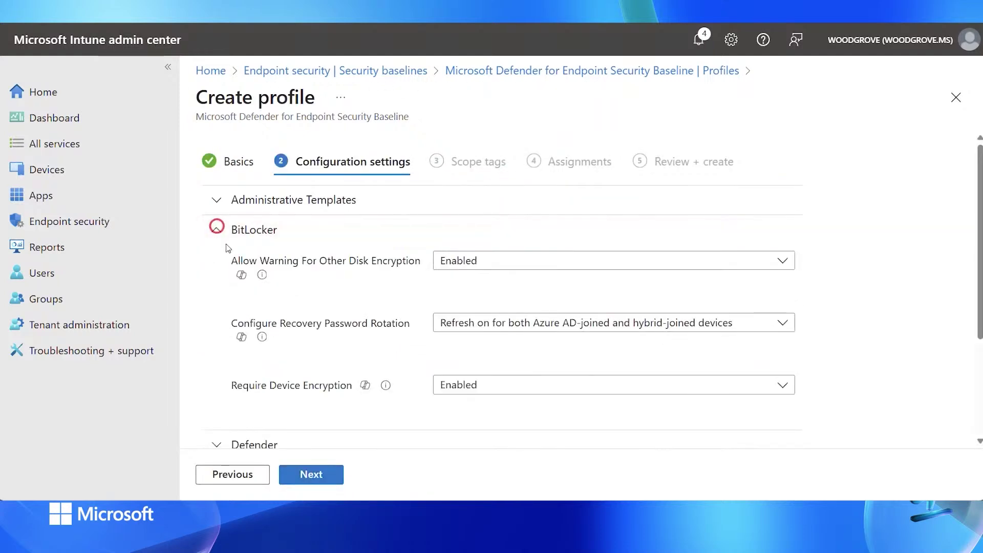
left_click(505, 262)
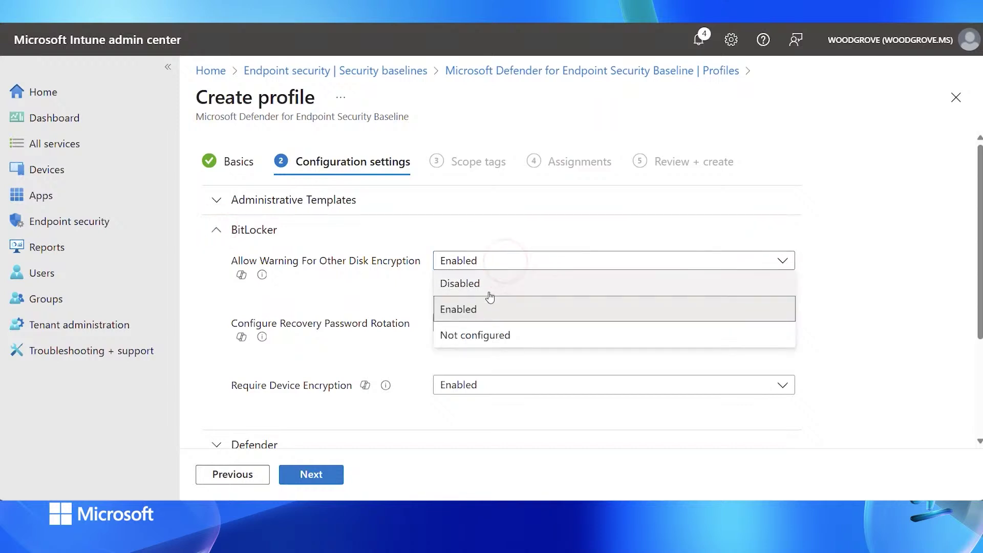
left_click(489, 335)
left_click(519, 324)
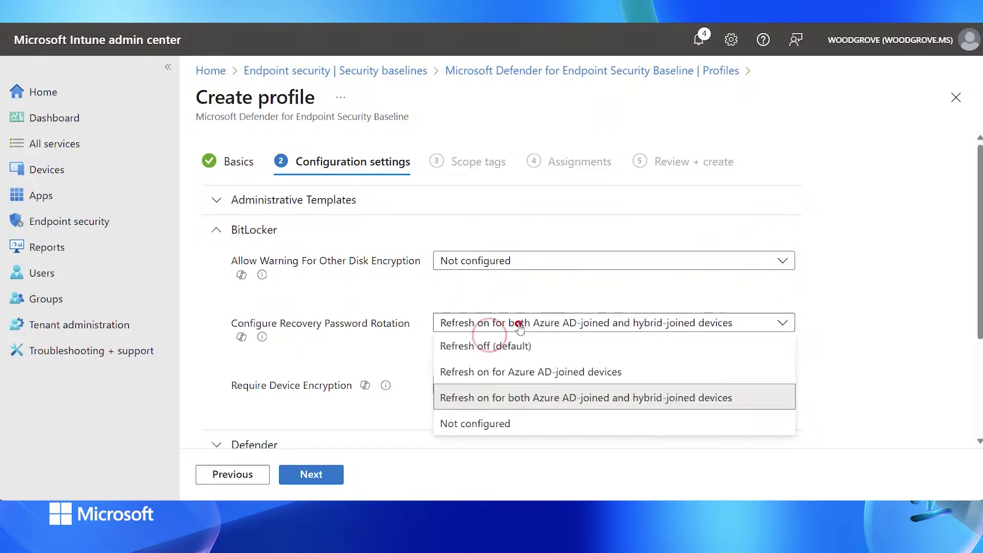
left_click(489, 424)
left_click(507, 388)
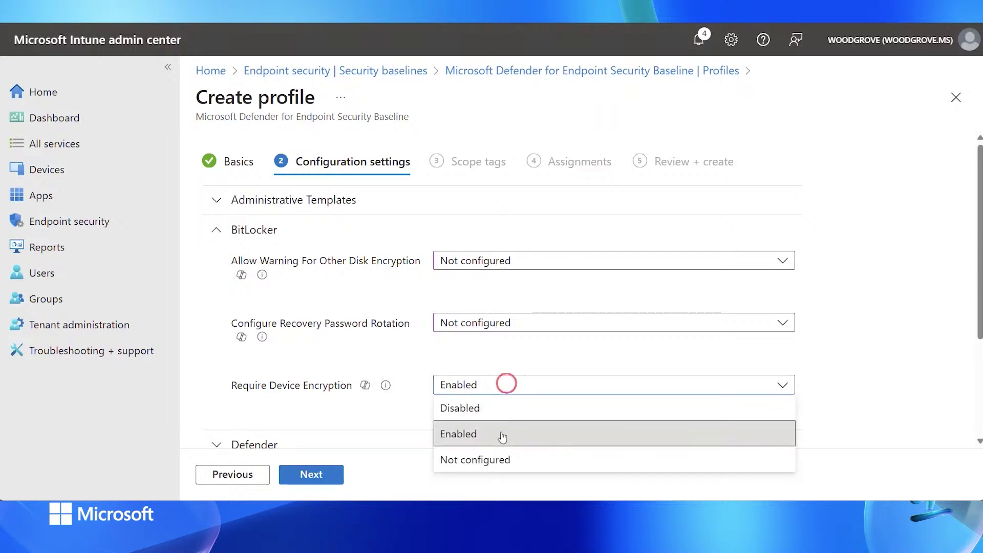
left_click(494, 457)
Set Device Guard's Credential Guard to Enabled without lock and proceed to the scope tags.
scroll(398, 292, "down", 3)
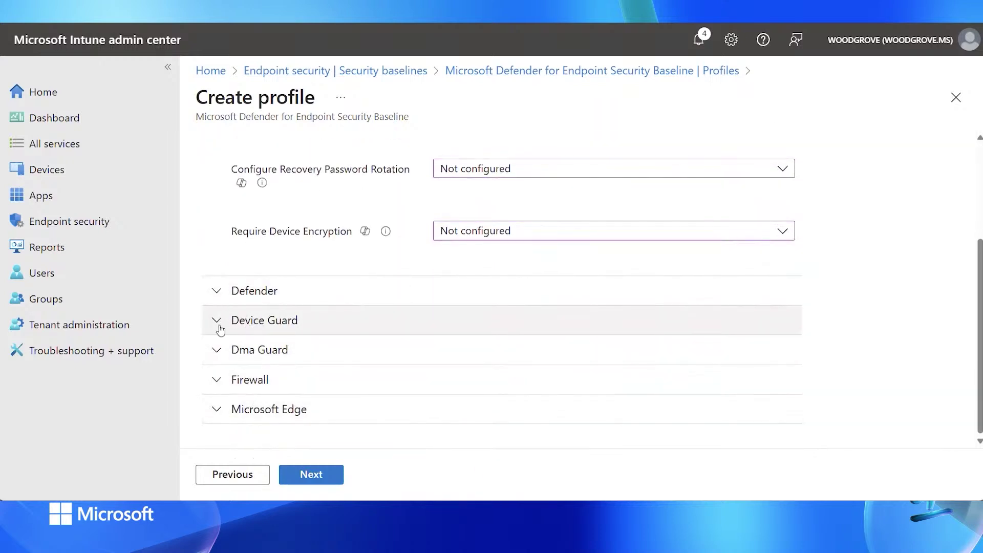
left_click(217, 322)
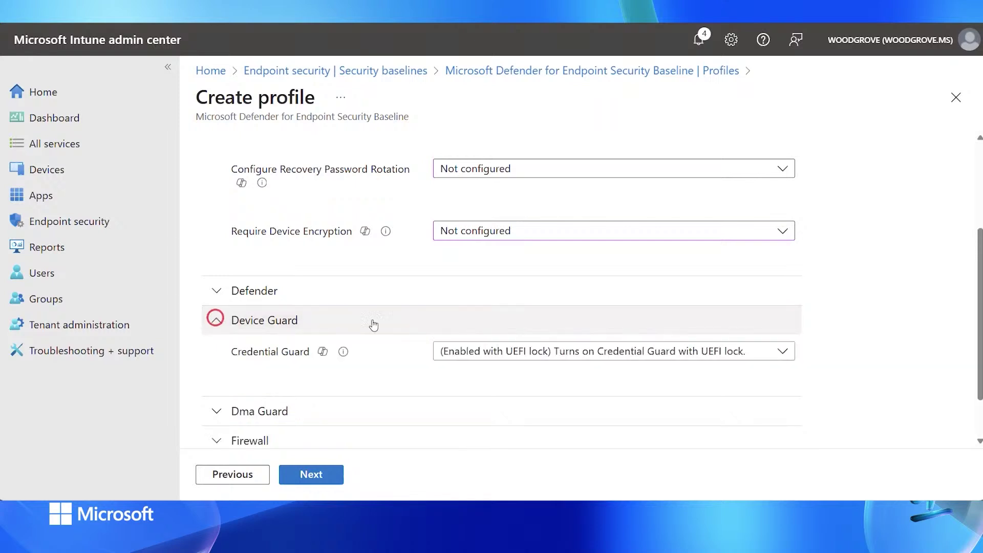
left_click(601, 353)
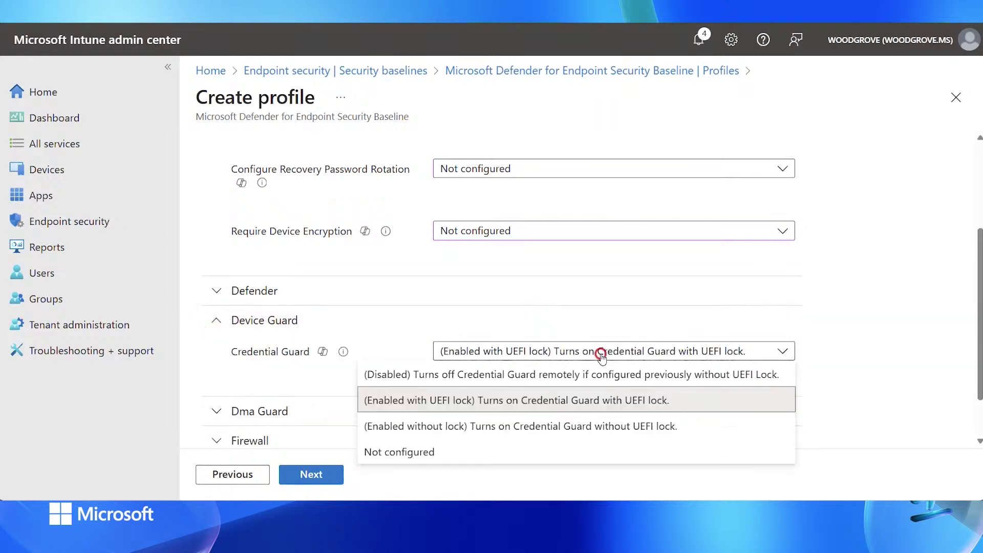
left_click(500, 426)
left_click(306, 475)
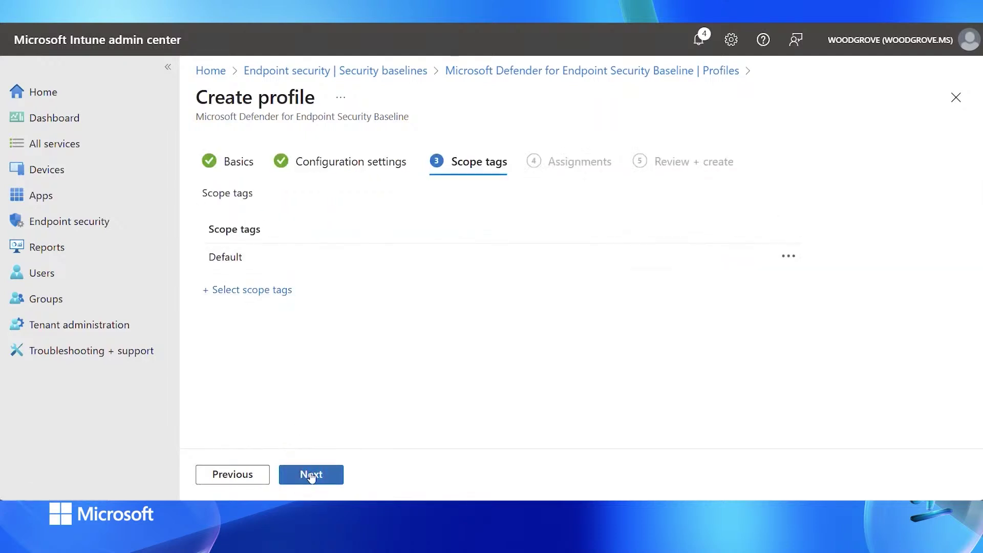
Keep the Default scope tag, assign the baseline profile to the MDE Security Baseline - Pilot group, and complete the profile creation.
left_click(311, 476)
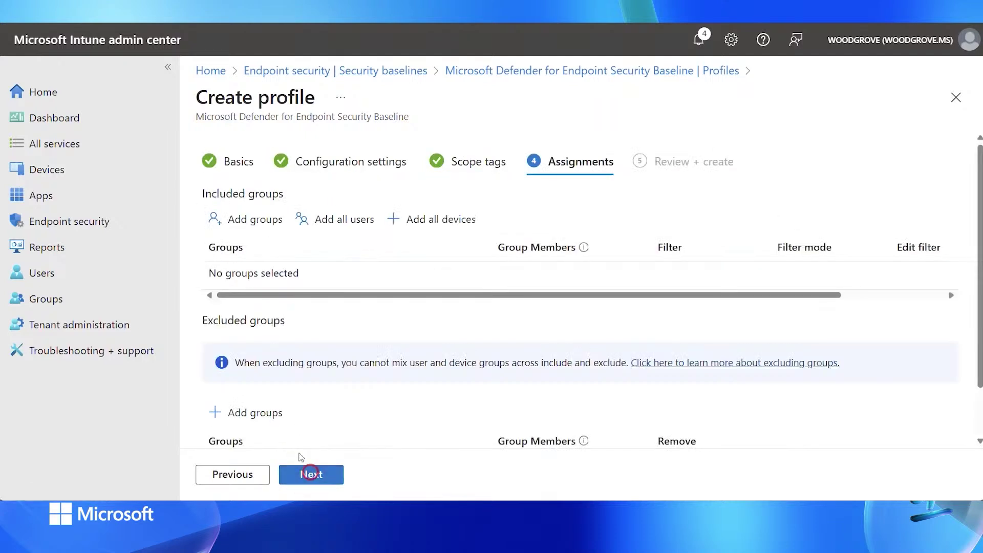
left_click(248, 220)
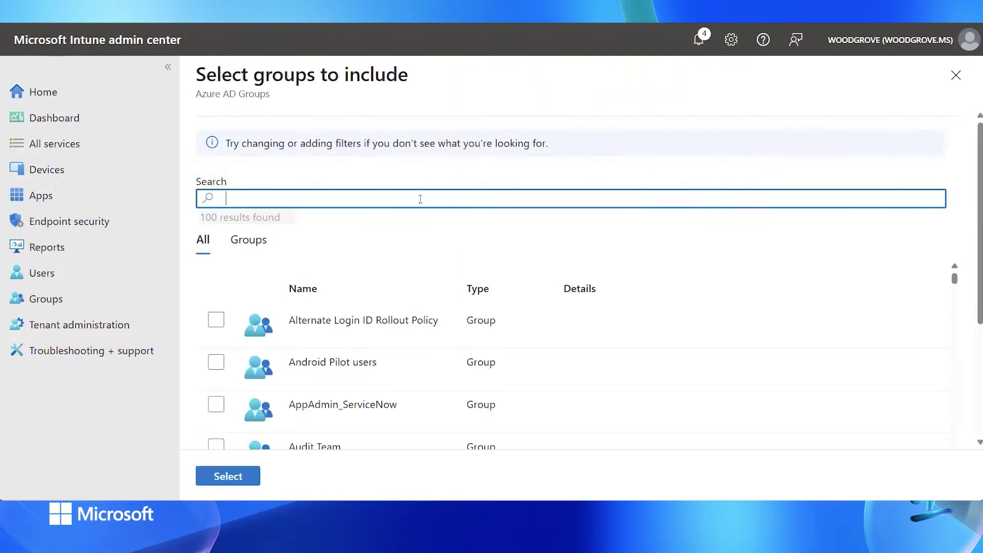
left_click(420, 199)
type("mde")
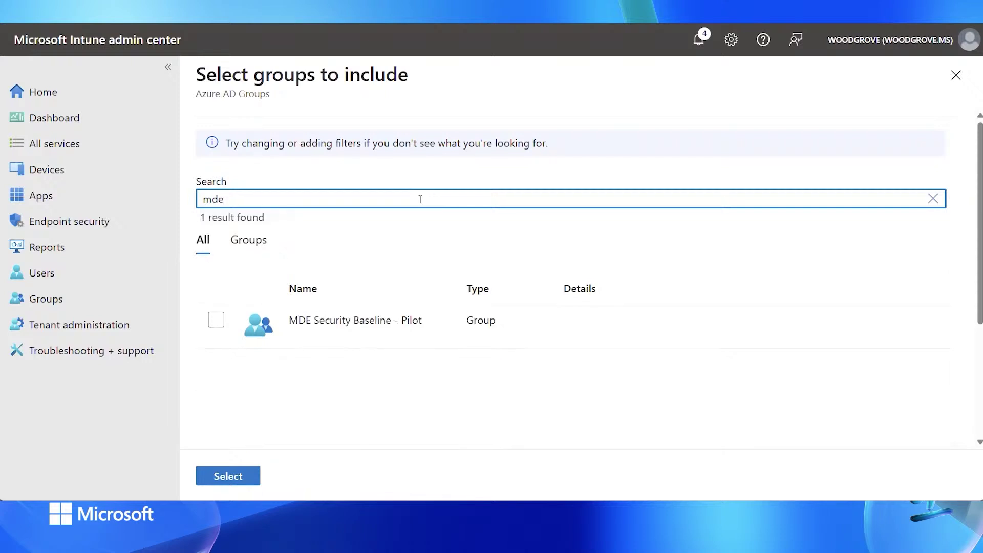
left_click(216, 320)
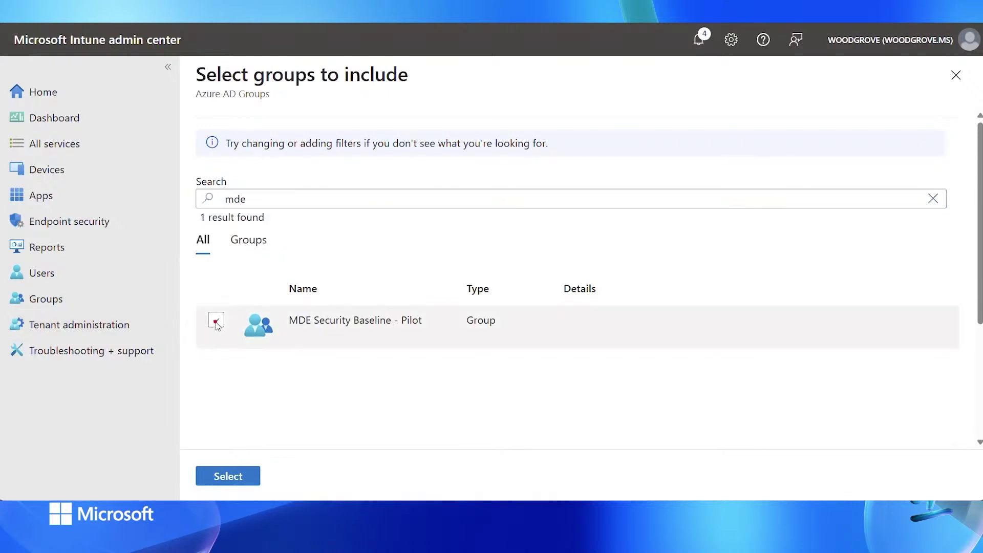
left_click(237, 477)
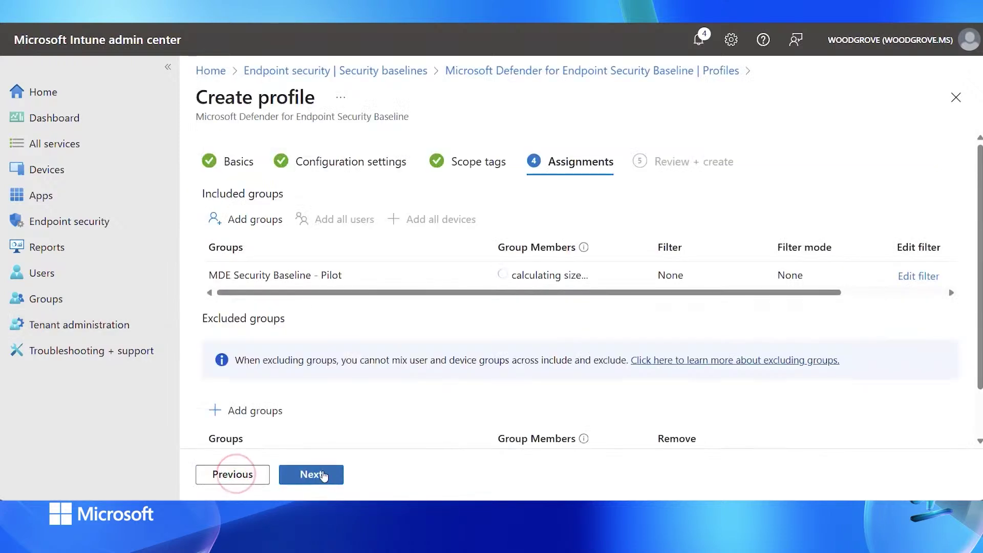
left_click(321, 474)
left_click(326, 476)
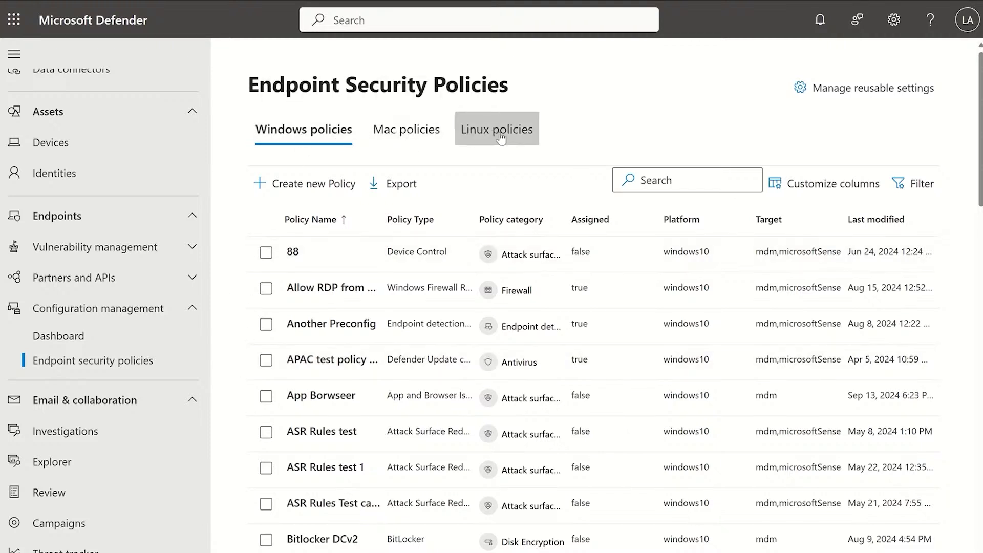
In Microsoft Defender, look through the Windows, Mac and Linux endpoint security policies and the column options for the policy list.
scroll(430, 307, "down", 2)
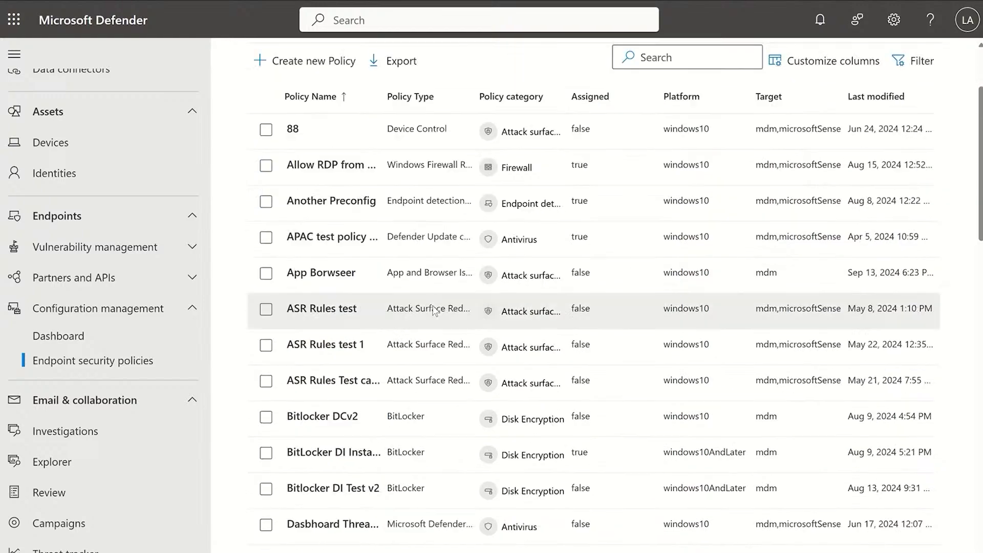
scroll(434, 307, "down", 7)
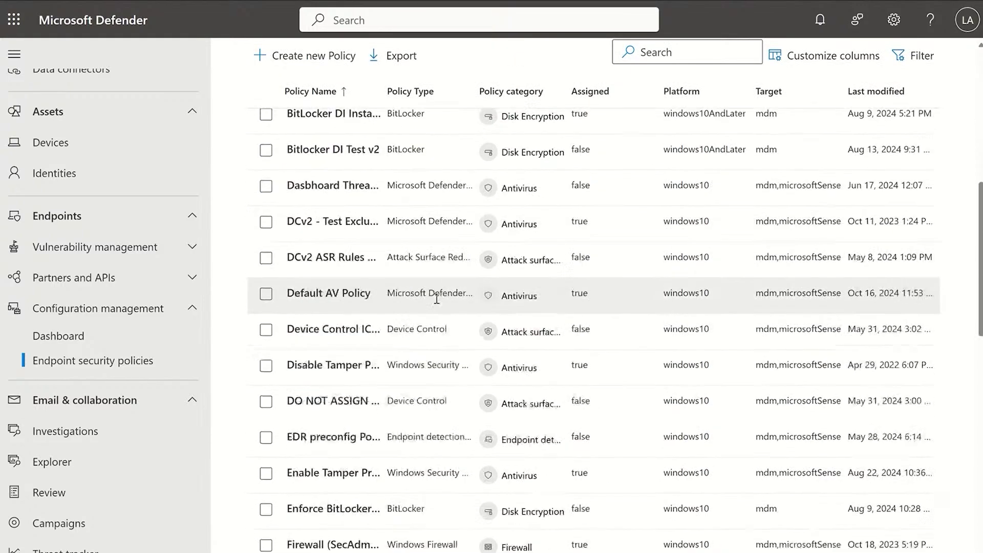
scroll(437, 299, "down", 4)
scroll(438, 295, "up", 10)
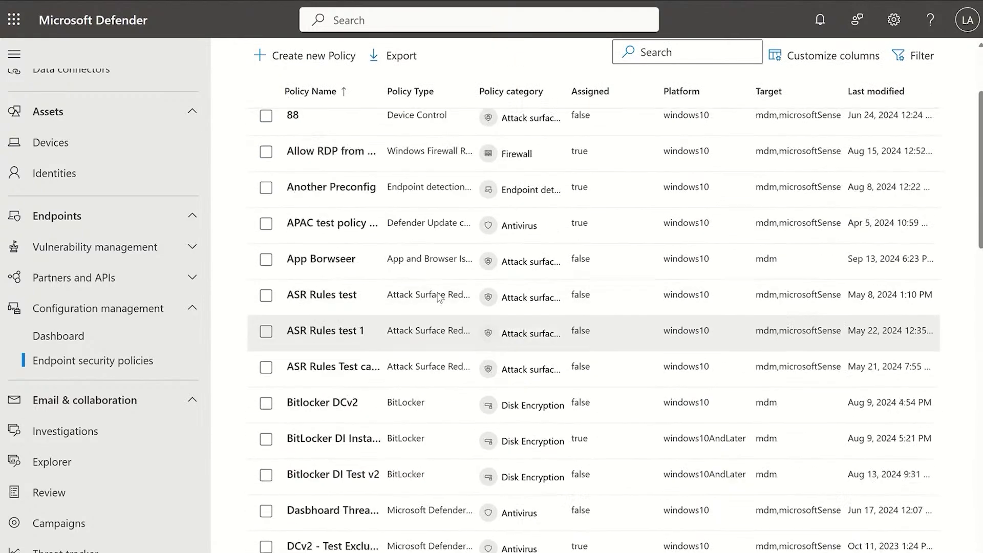
scroll(439, 298, "up", 3)
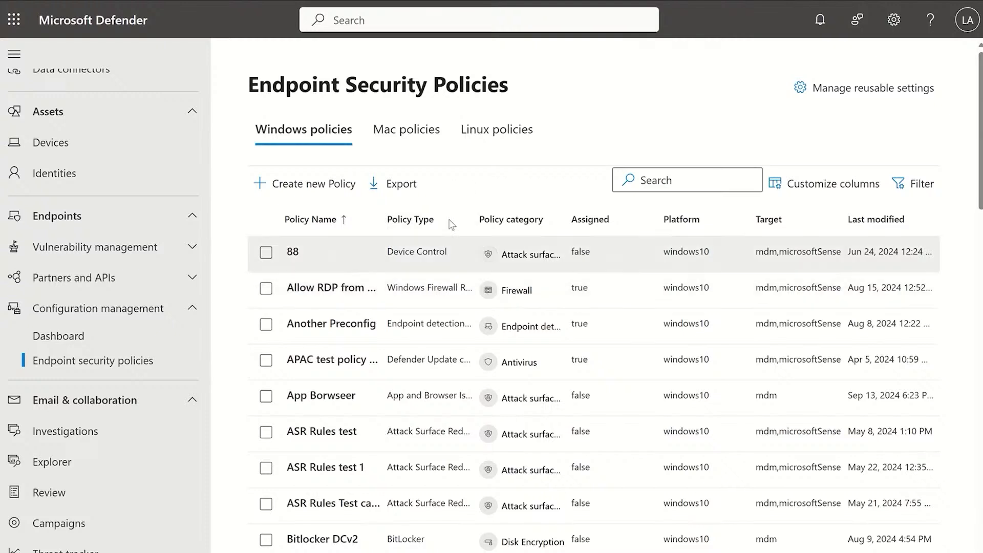
left_click(418, 136)
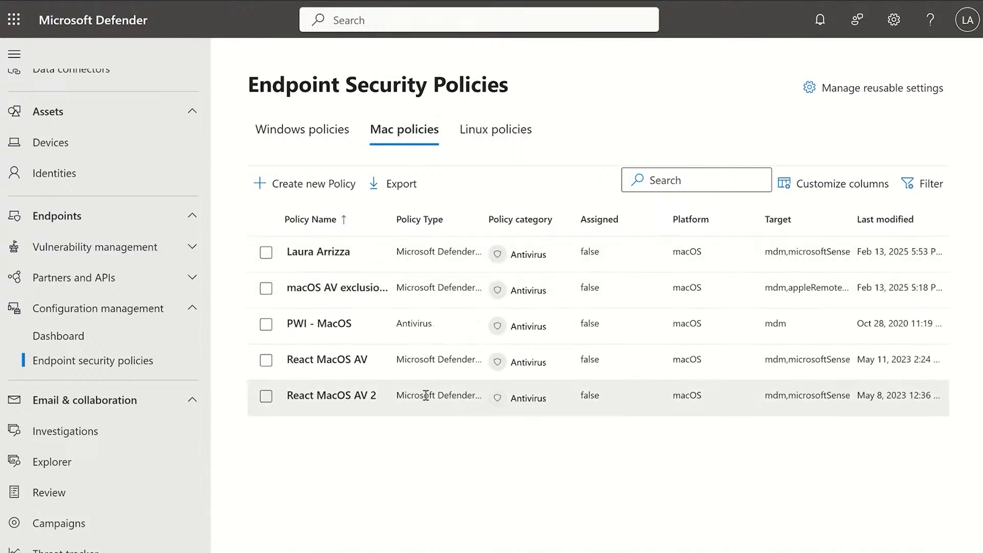
left_click(489, 134)
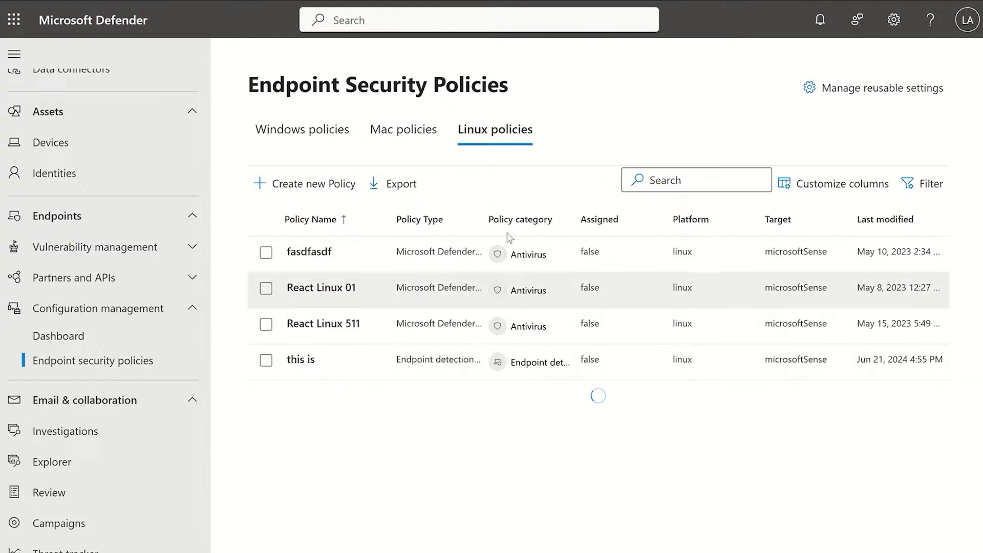
left_click(311, 134)
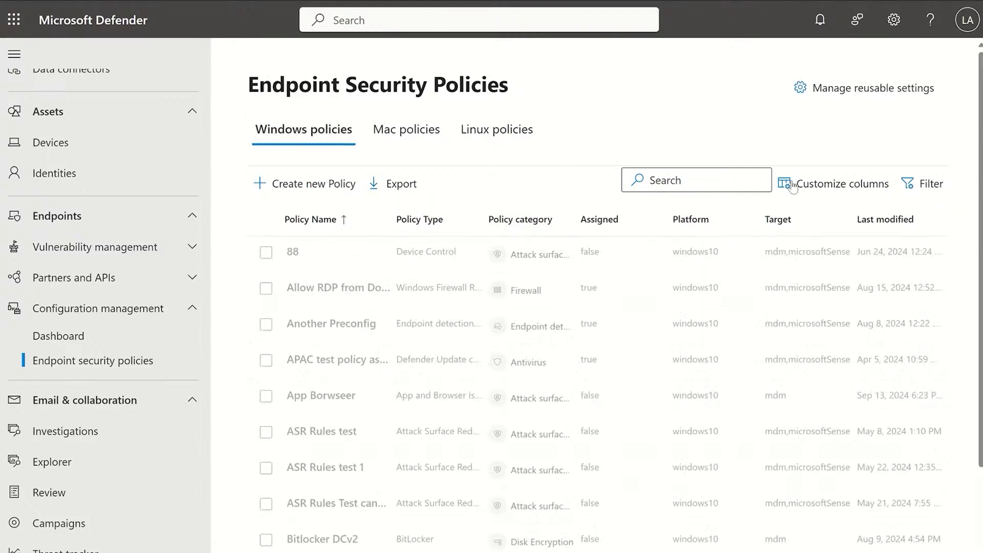
left_click(837, 185)
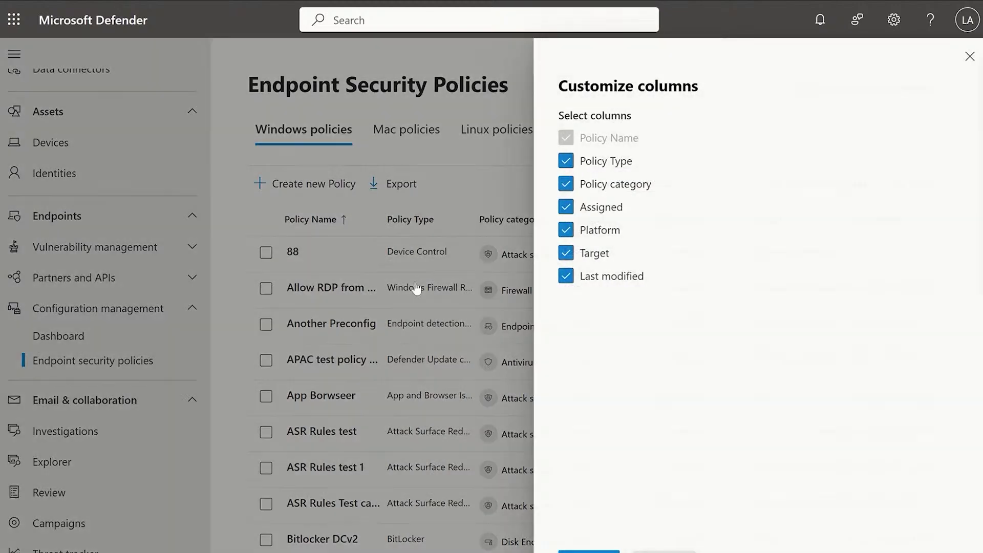
left_click(967, 56)
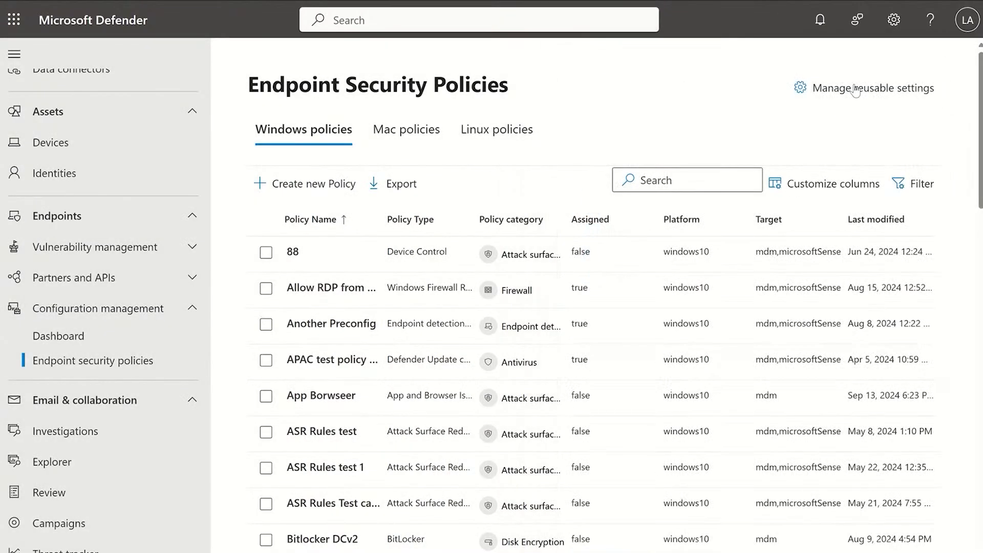
Filter the Windows policies to show only the Device Control policy type.
left_click(918, 186)
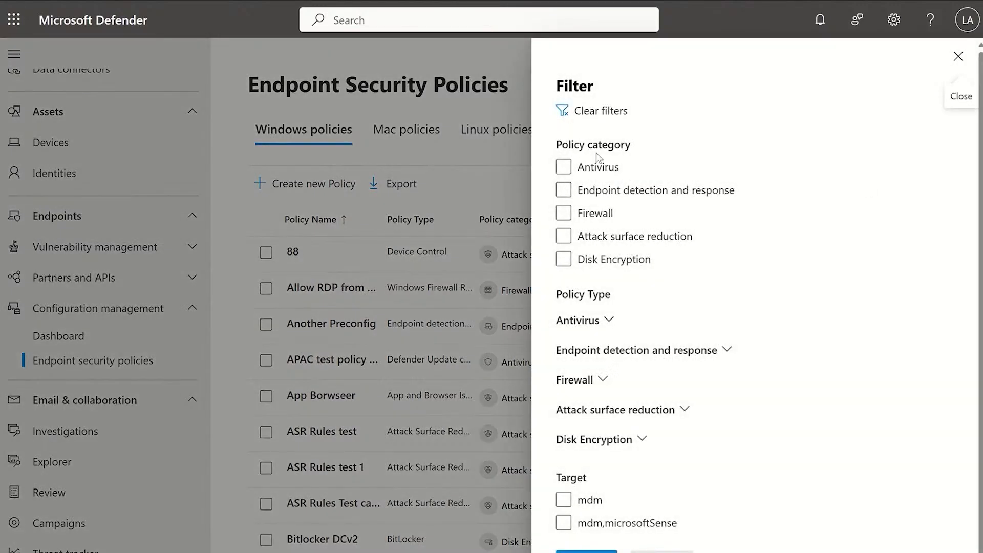
scroll(628, 326, "down", 1)
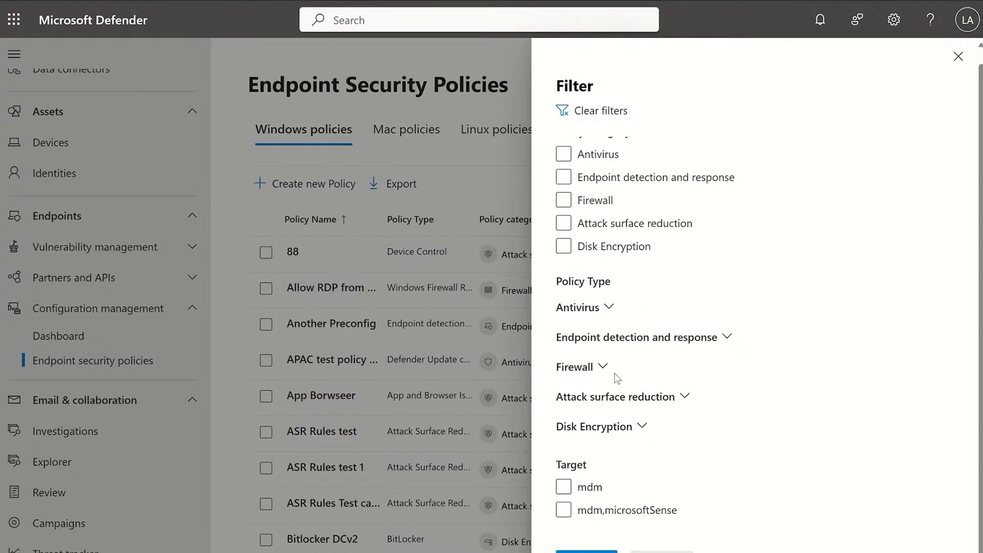
left_click(685, 398)
left_click(619, 494)
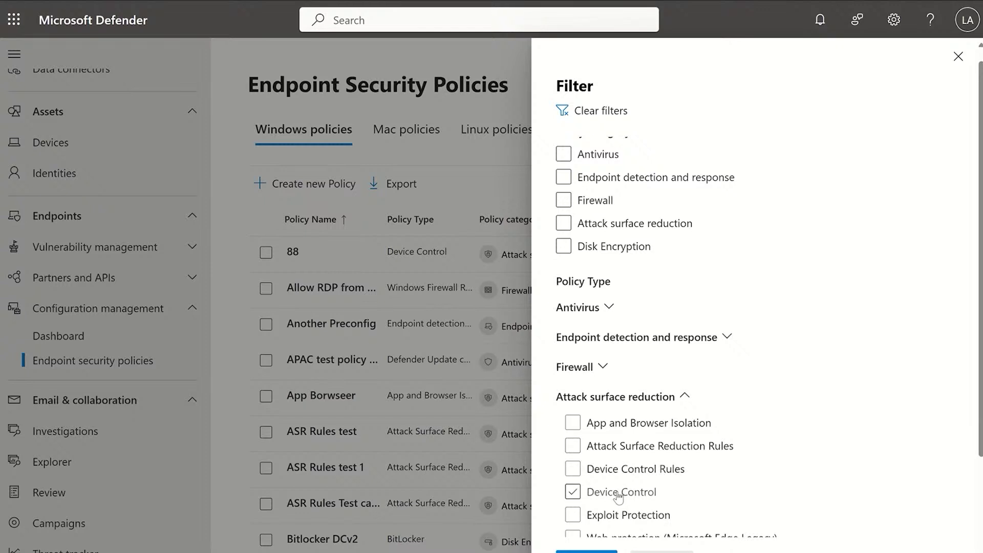
left_click(586, 550)
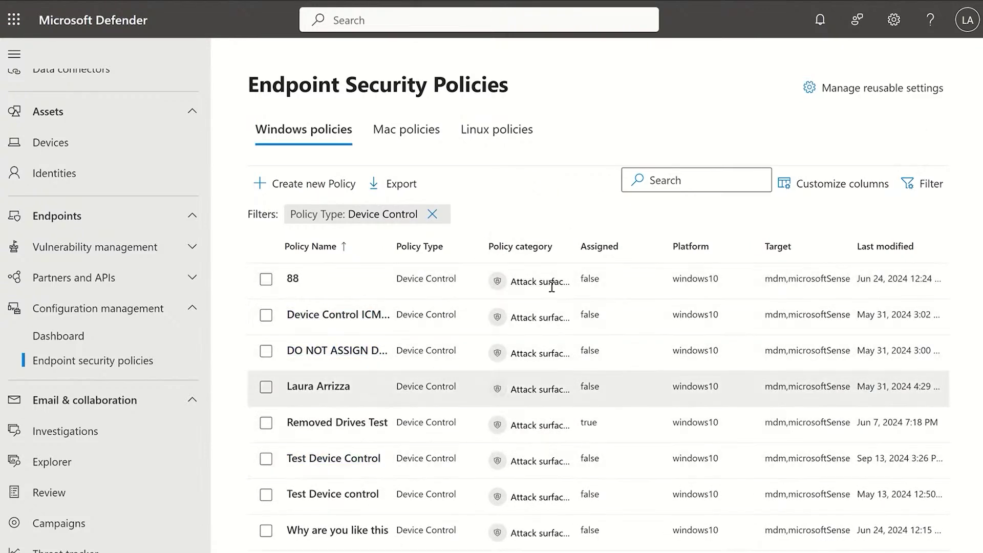
Sort the filtered policies by Assigned in descending order and check which actions a selected Device Control policy offers.
left_click(633, 248)
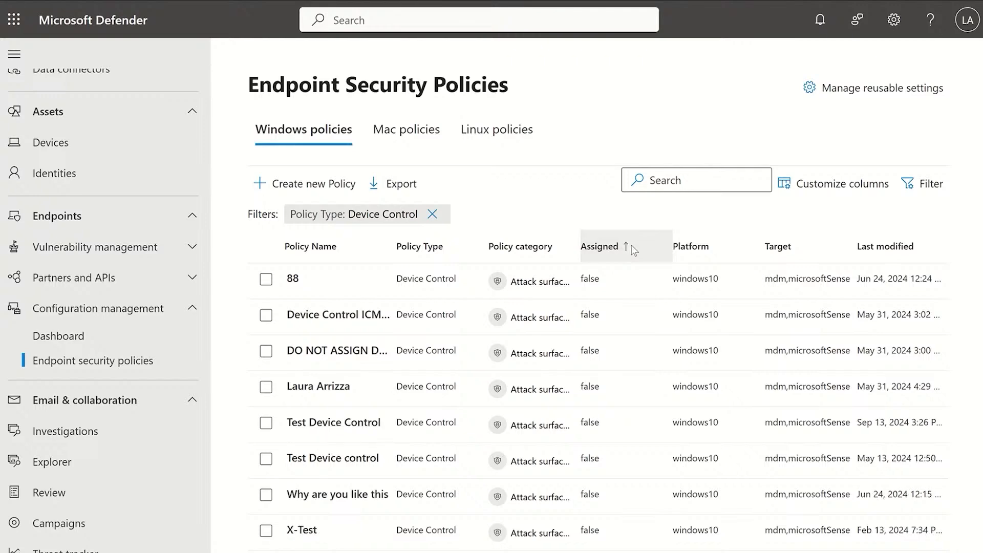
left_click(632, 244)
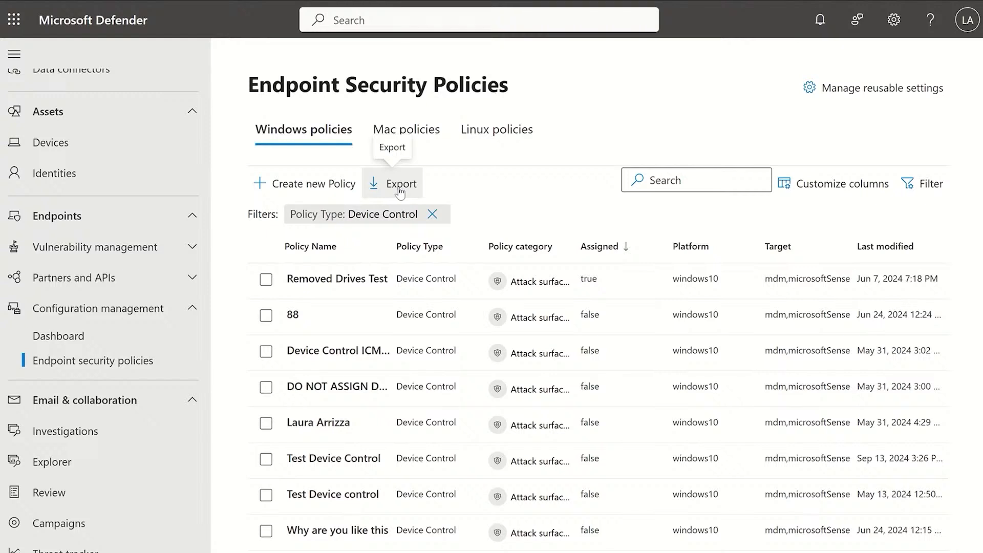
left_click(267, 352)
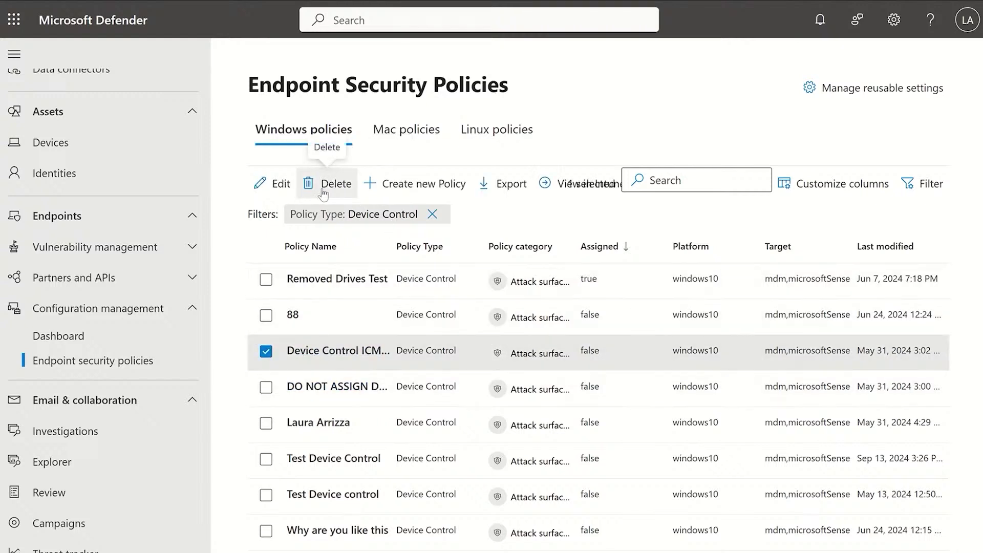
left_click(267, 352)
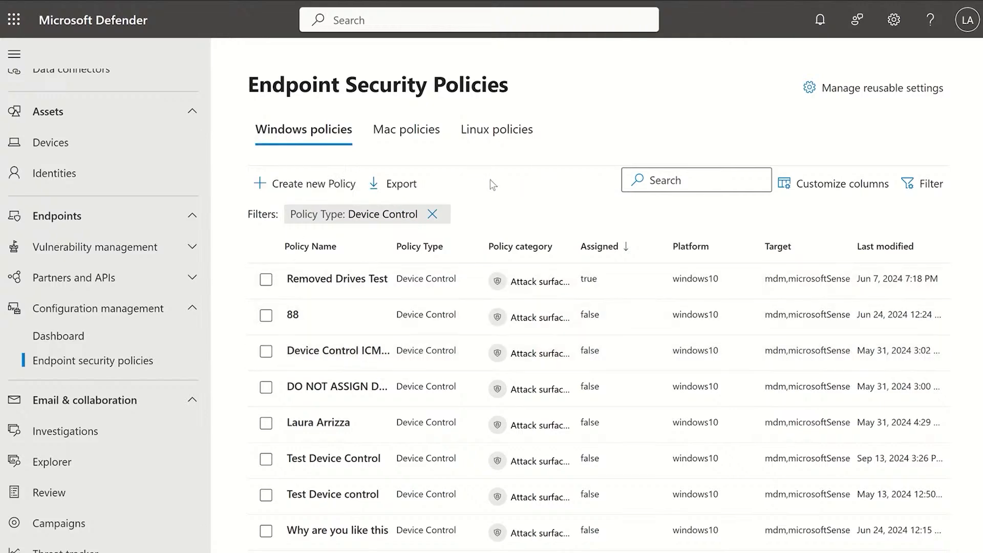
Start a new policy for macOS based on the Microsoft Defender Antivirus exclusions template.
left_click(307, 183)
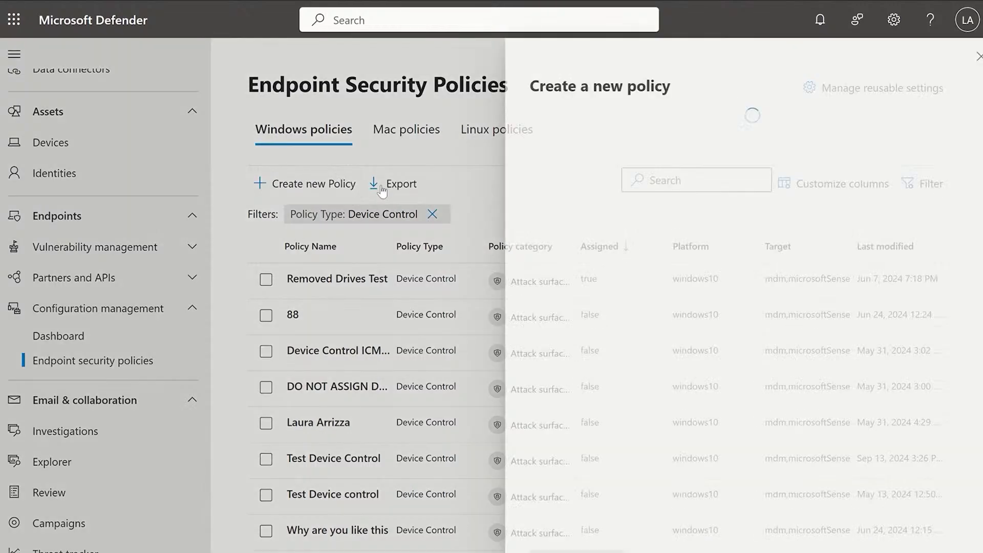
left_click(596, 148)
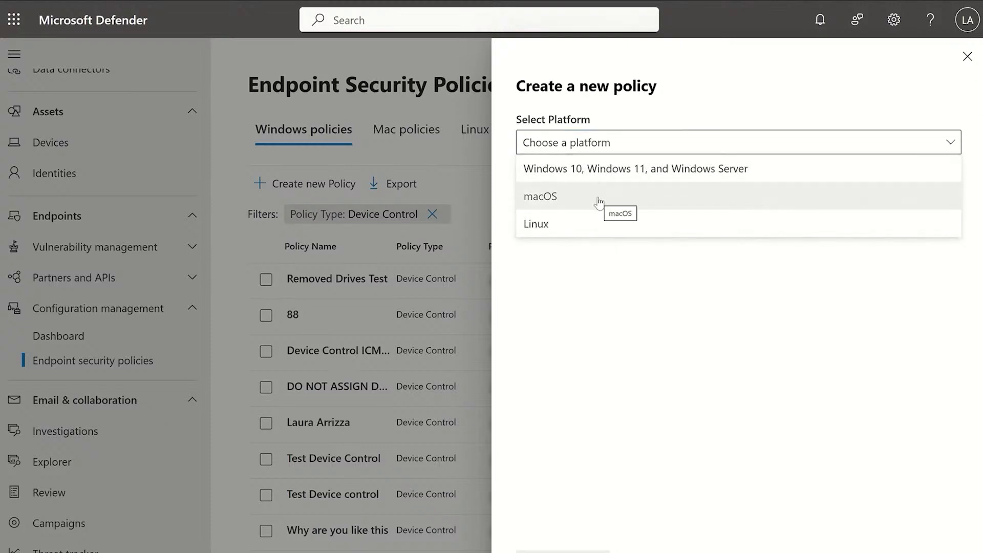
left_click(599, 201)
left_click(628, 204)
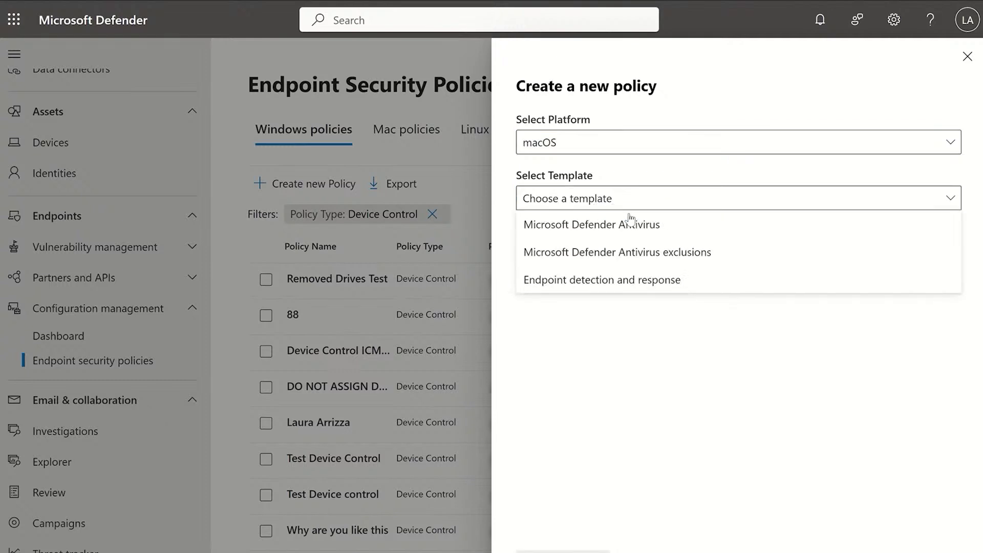
left_click(639, 253)
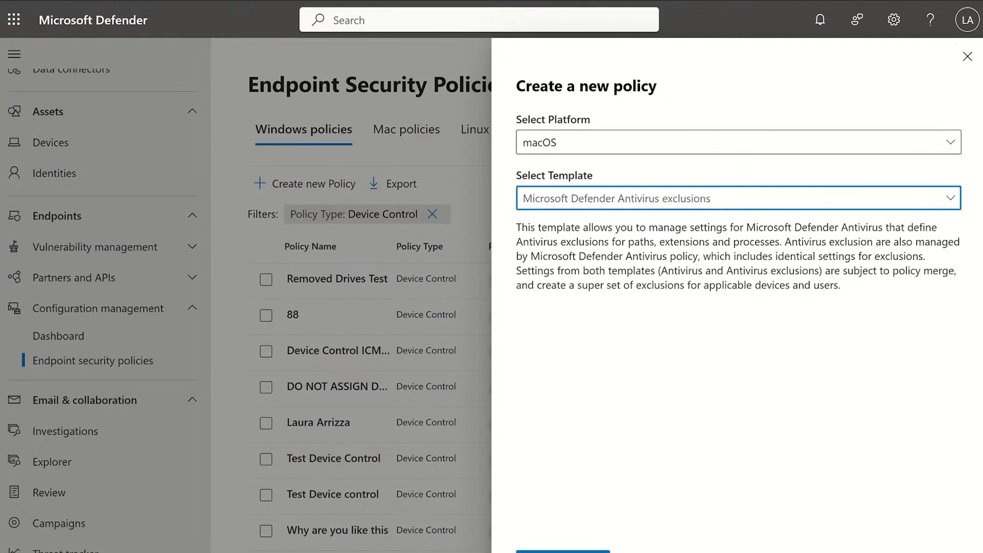
left_click(564, 551)
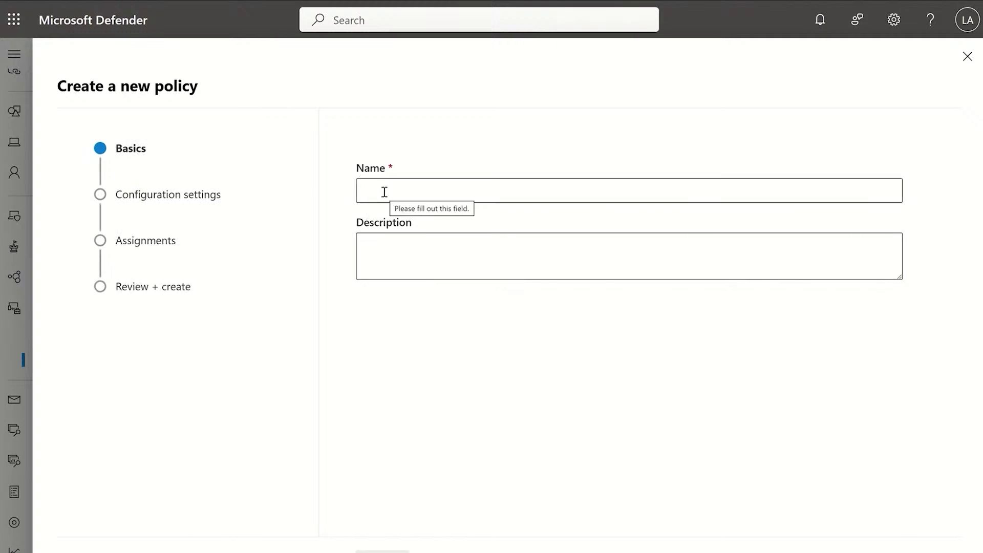
Name the policy "av exclusions policy" and proceed to its configuration settings.
left_click(384, 192)
type("av exclusions policy")
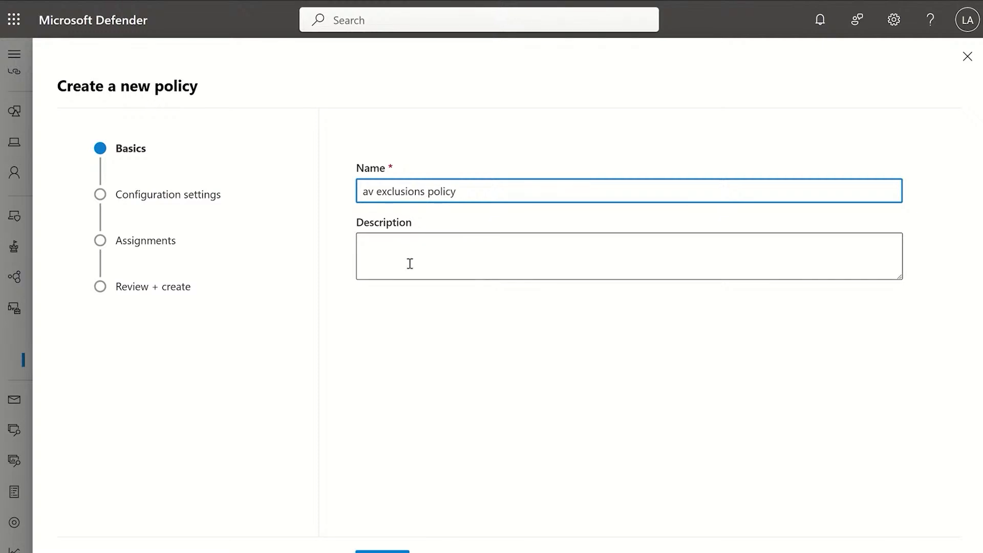
left_click(382, 551)
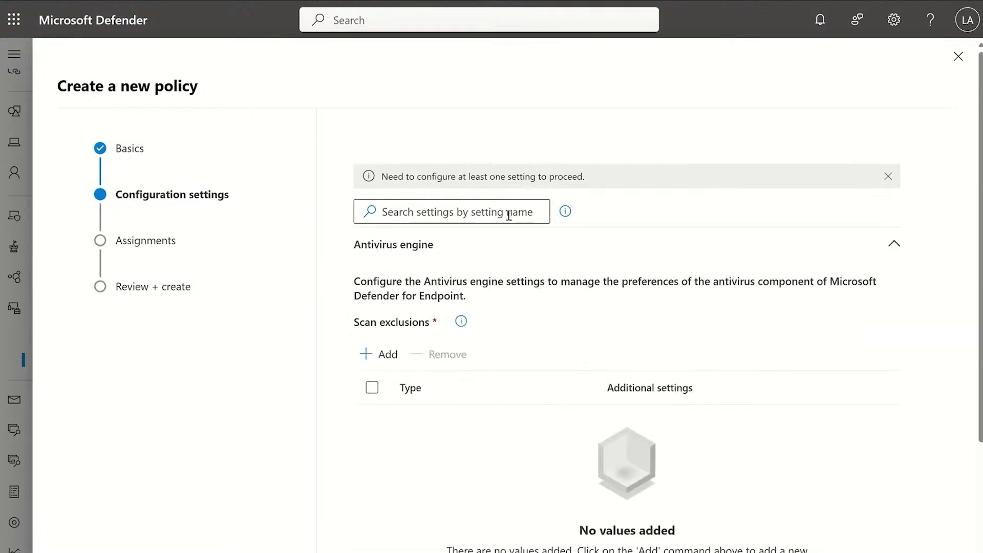
Add a scan exclusion of type Path and open its additional settings.
scroll(522, 256, "down", 3)
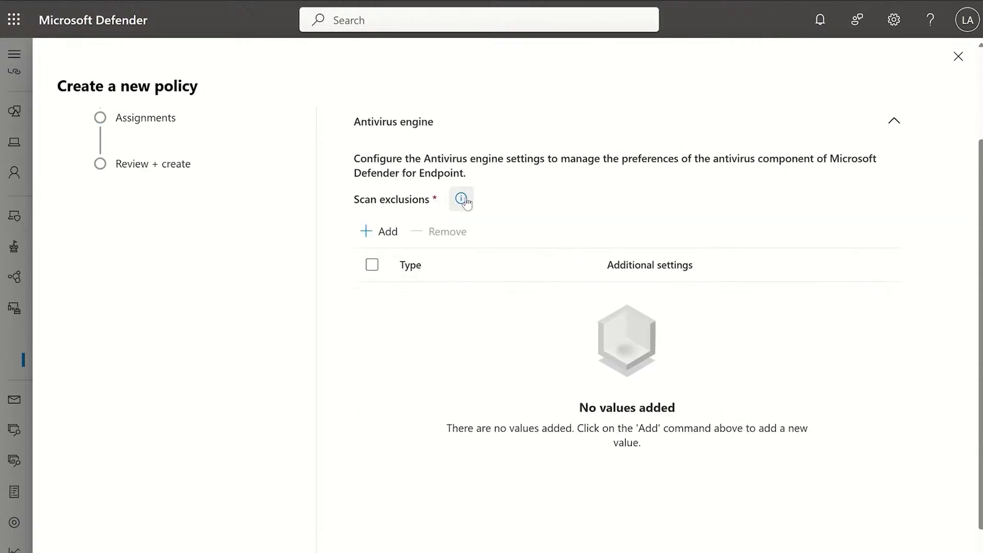
mouse_move(465, 202)
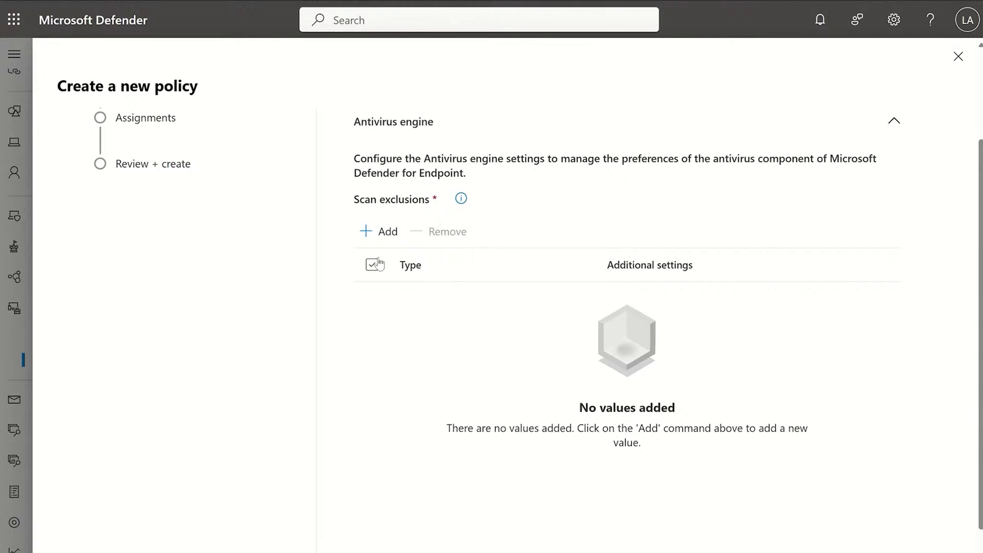
left_click(381, 231)
left_click(552, 385)
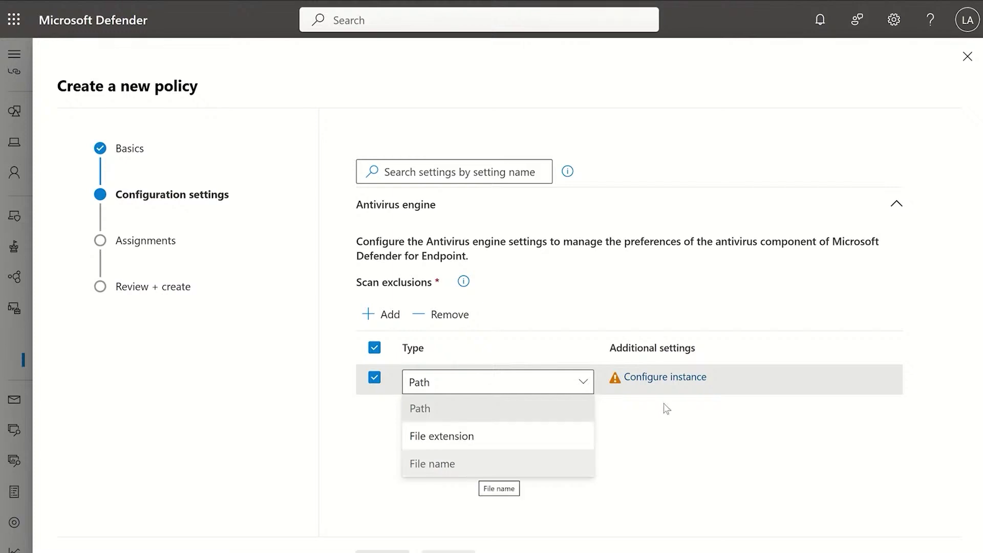
left_click(678, 382)
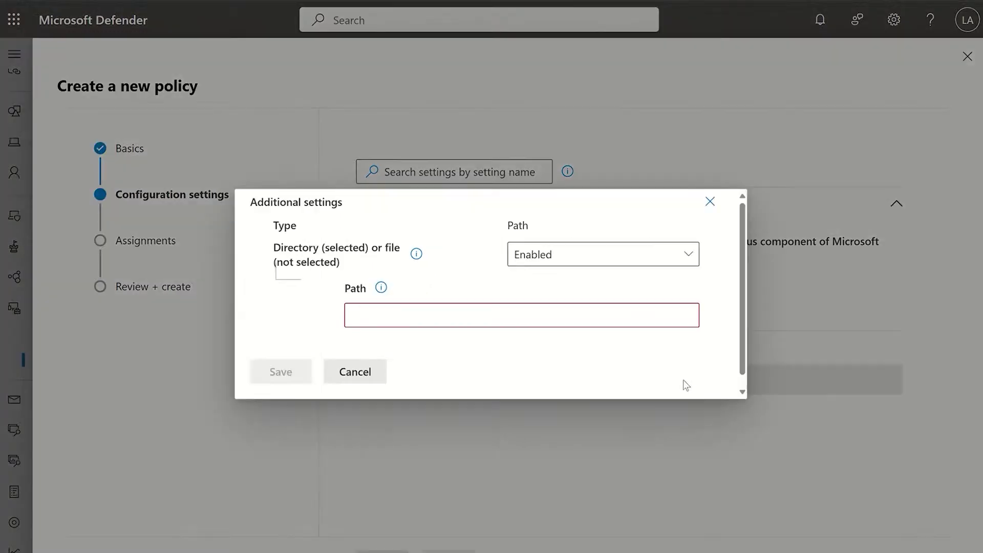
left_click(563, 260)
left_click(561, 280)
left_click(563, 259)
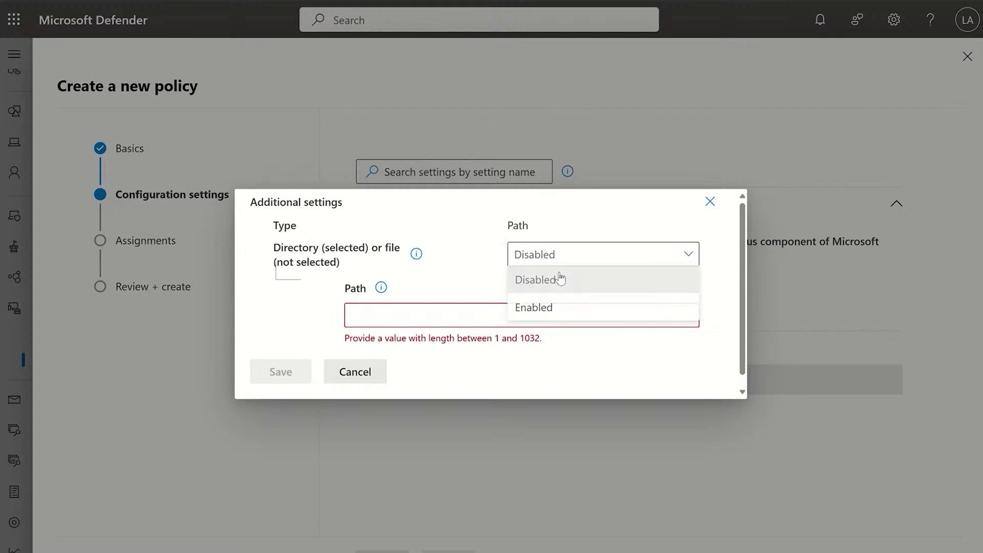
left_click(556, 307)
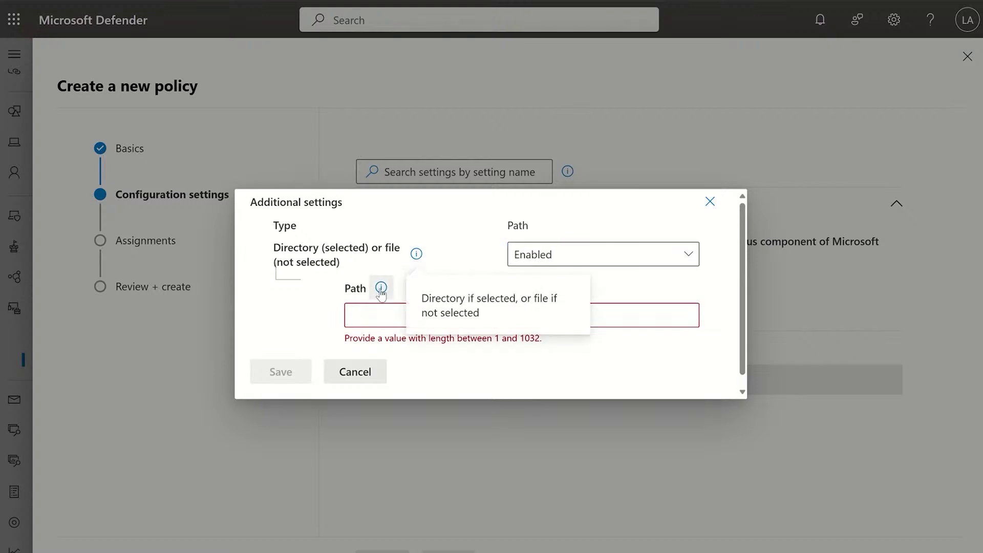
Set the exclusion path to ".test" and save the exclusion's additional settings.
mouse_move(383, 290)
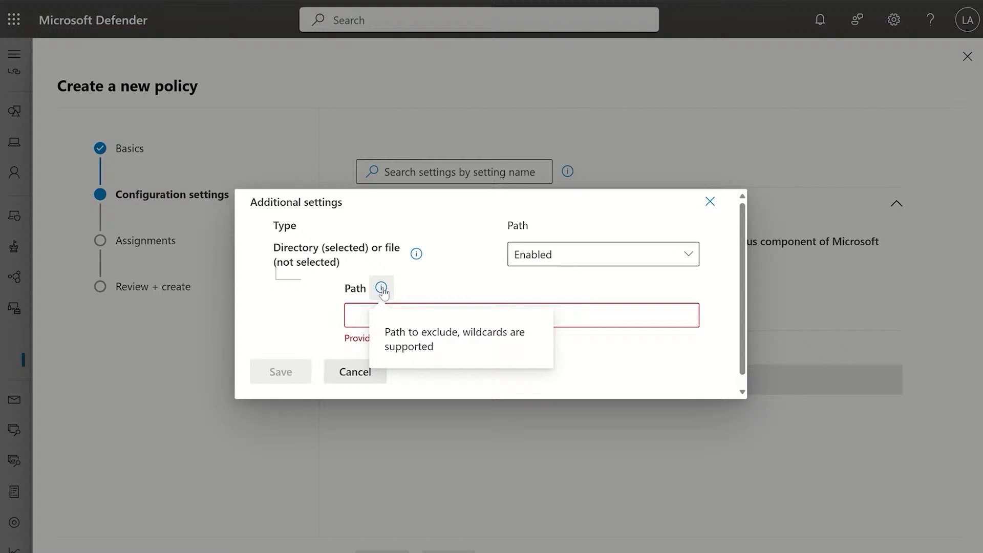
left_click(579, 312)
type(".test")
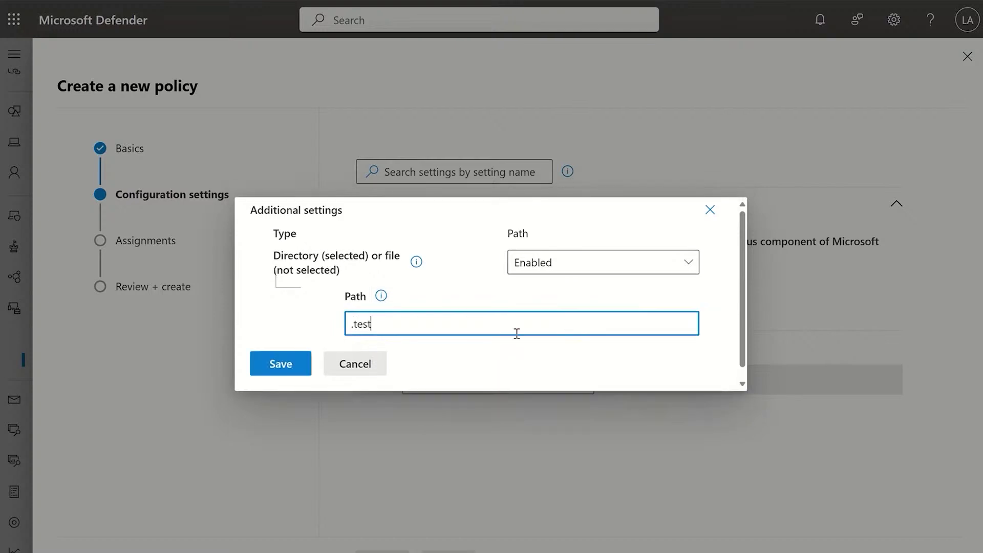
left_click(276, 361)
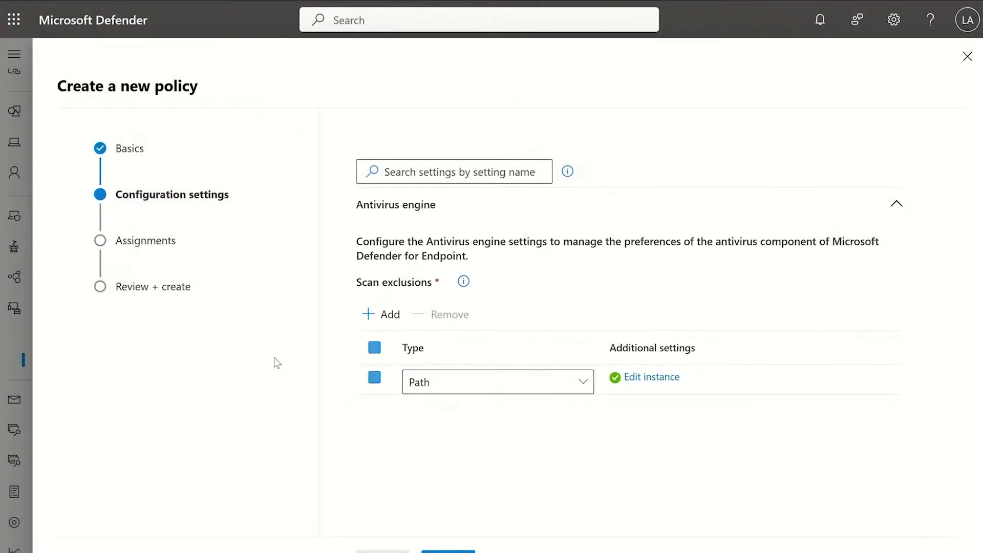
Add a second scan exclusion of type File name, fill in a short test name and save it.
left_click(398, 322)
left_click(566, 411)
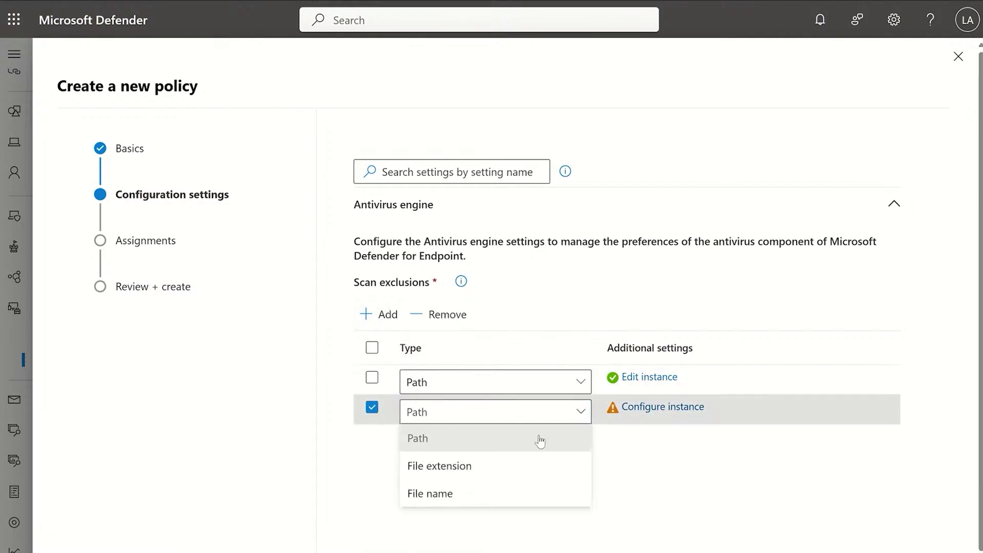
left_click(509, 493)
left_click(645, 406)
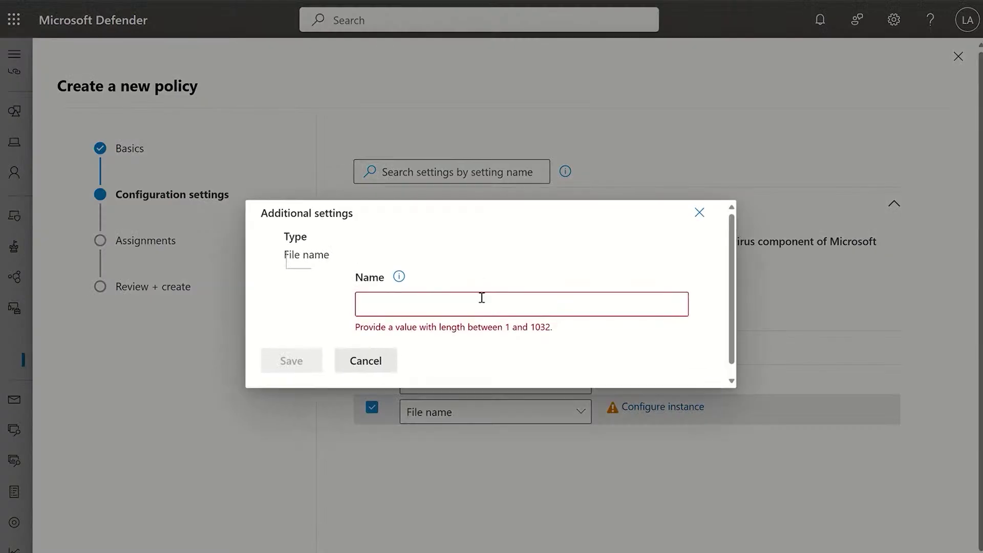
left_click(482, 297)
type("ge")
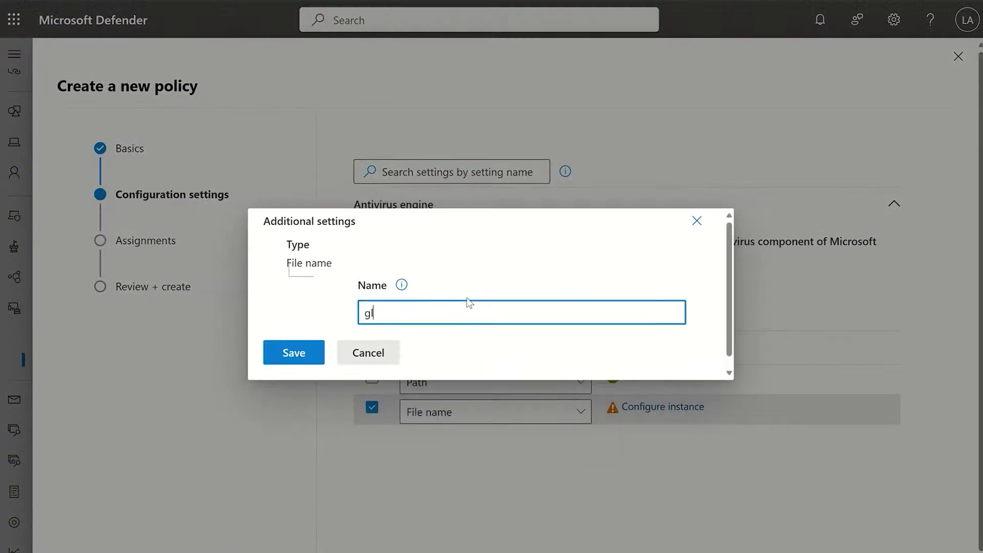
left_click(306, 356)
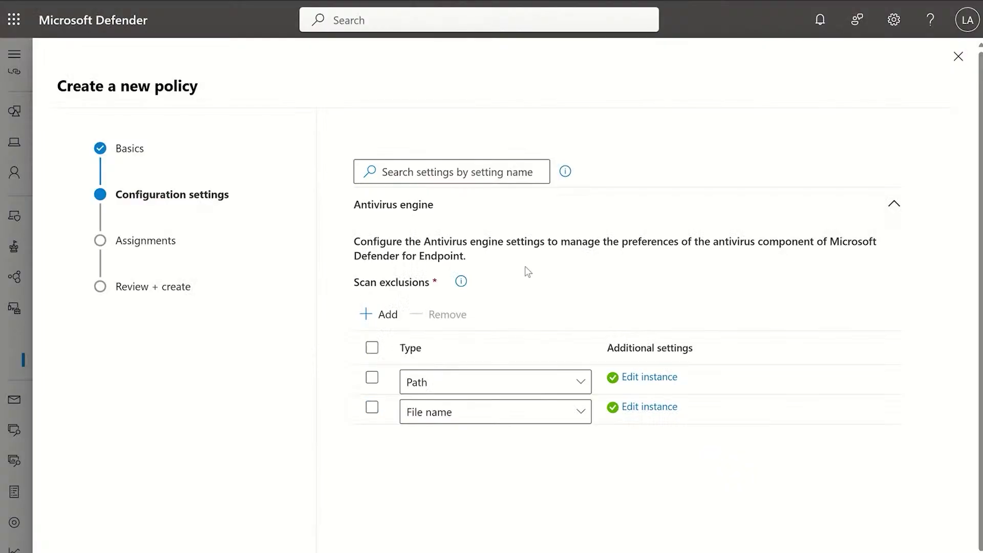
Keep both the Path and File name exclusions and proceed to the policy's assignments.
left_click(371, 407)
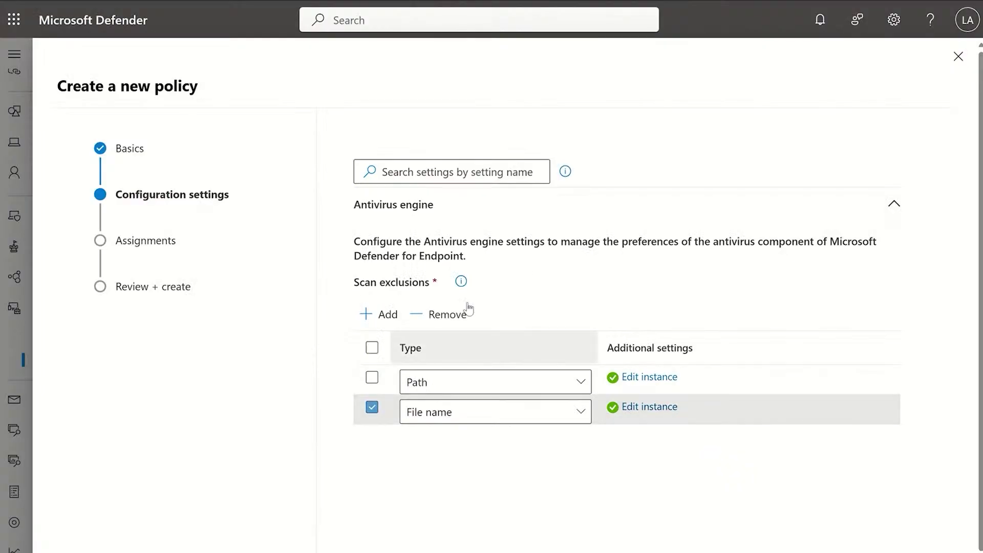
left_click(372, 407)
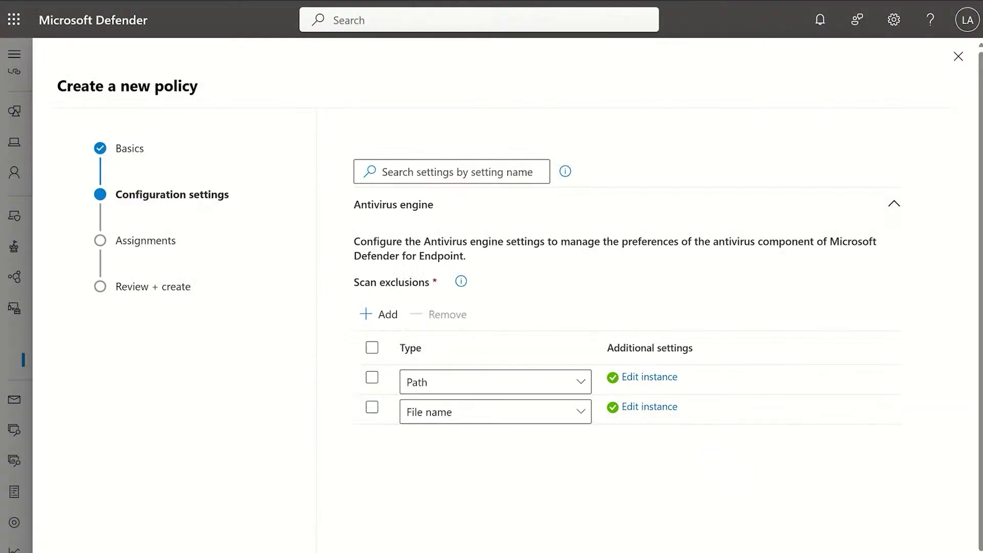
scroll(445, 460, "down", 1)
left_click(446, 549)
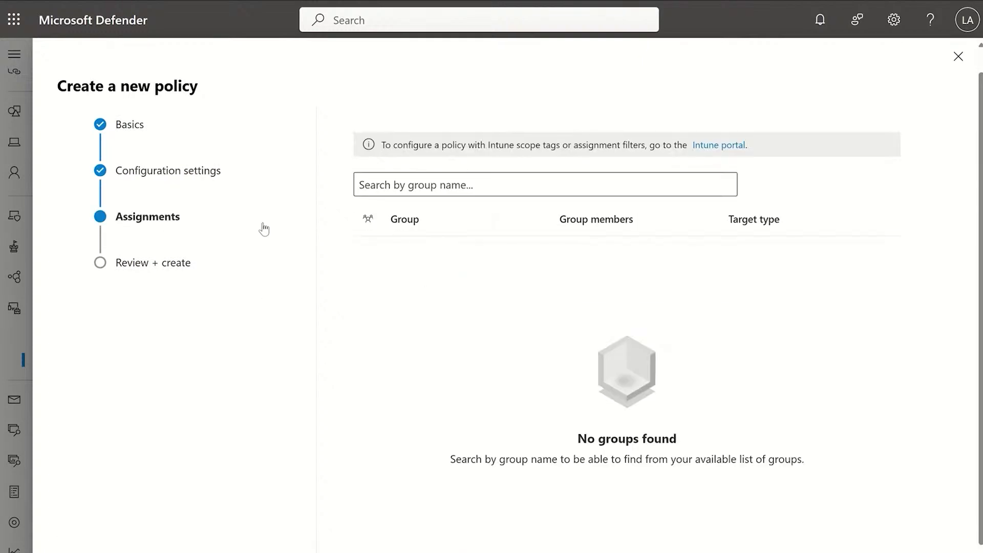
Add the All devices group to the new policy's assignments as an included target.
left_click(457, 189)
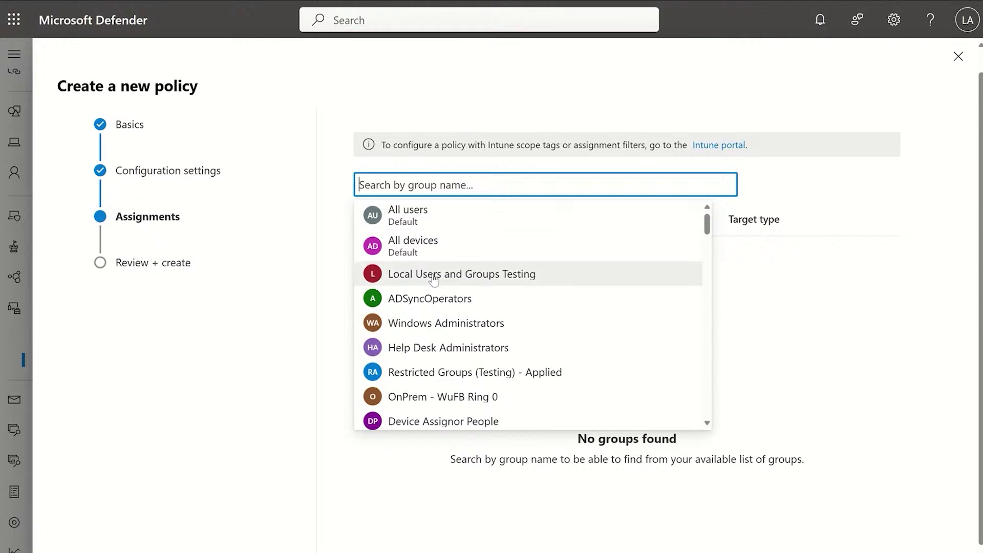
left_click(437, 247)
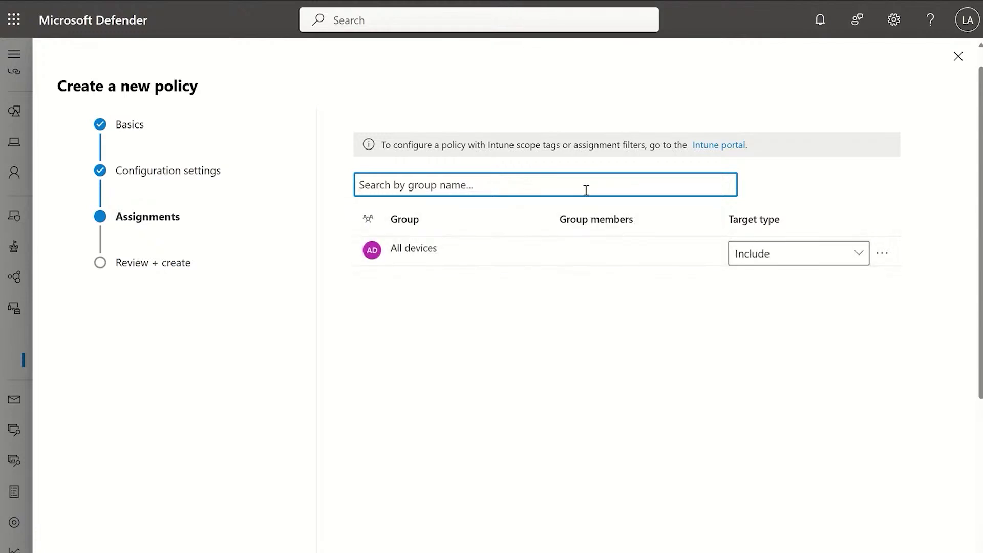
Try to add the Help Desk Administrators group to the policy's assignments alongside All devices, and dismiss the group selection.
left_click(532, 194)
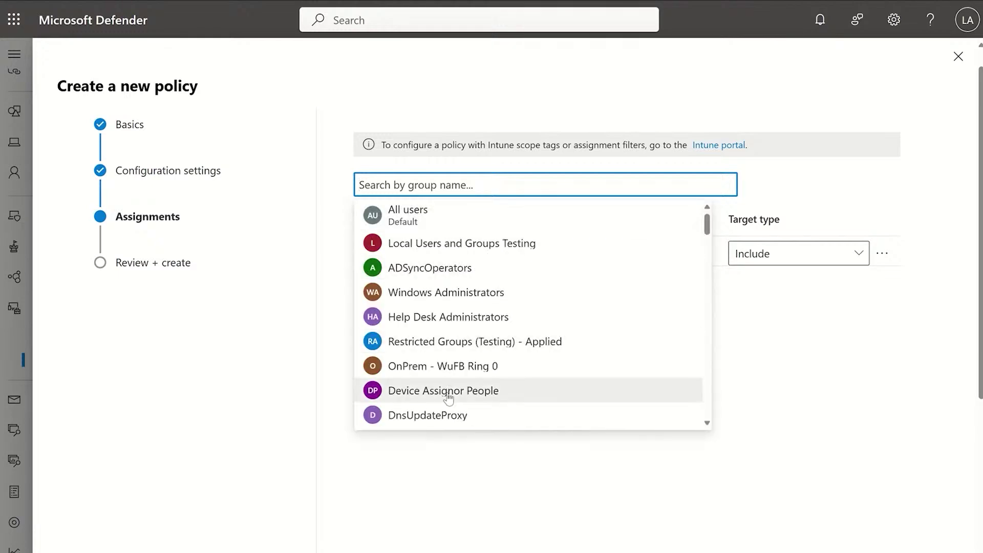
left_click(456, 317)
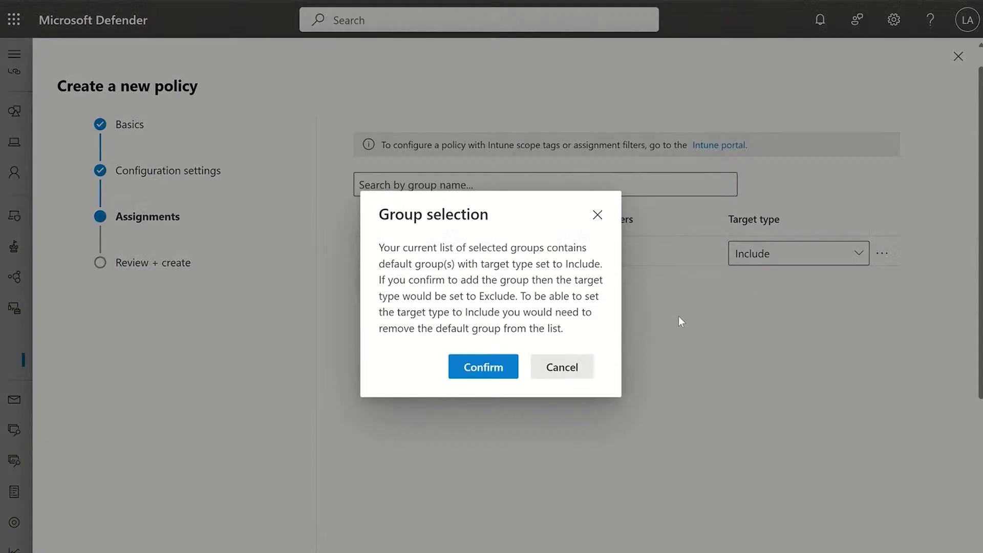
left_click(598, 217)
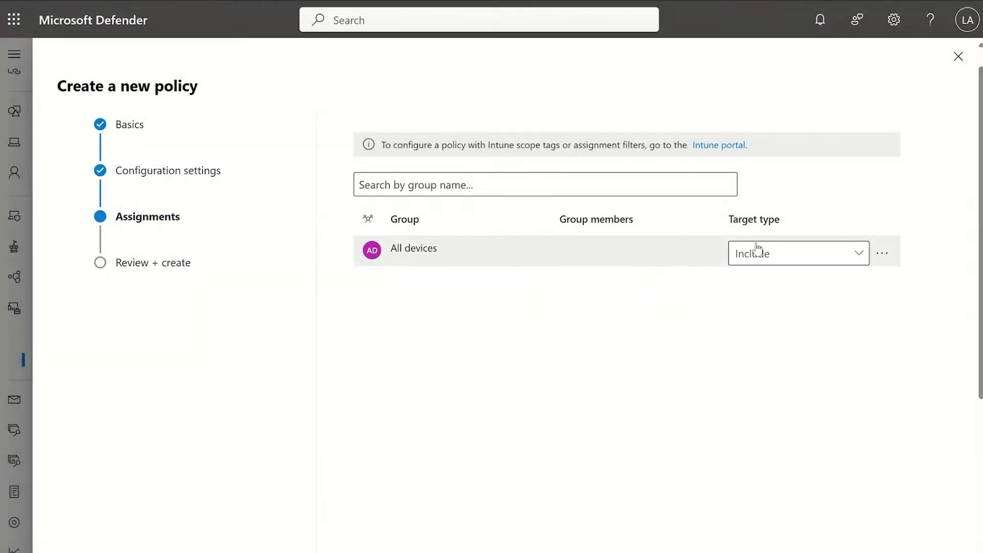
Proceed to the policy's review and examine the summaries of its basics, settings and assignments.
scroll(627, 509, "down", 2)
scroll(570, 412, "up", 3)
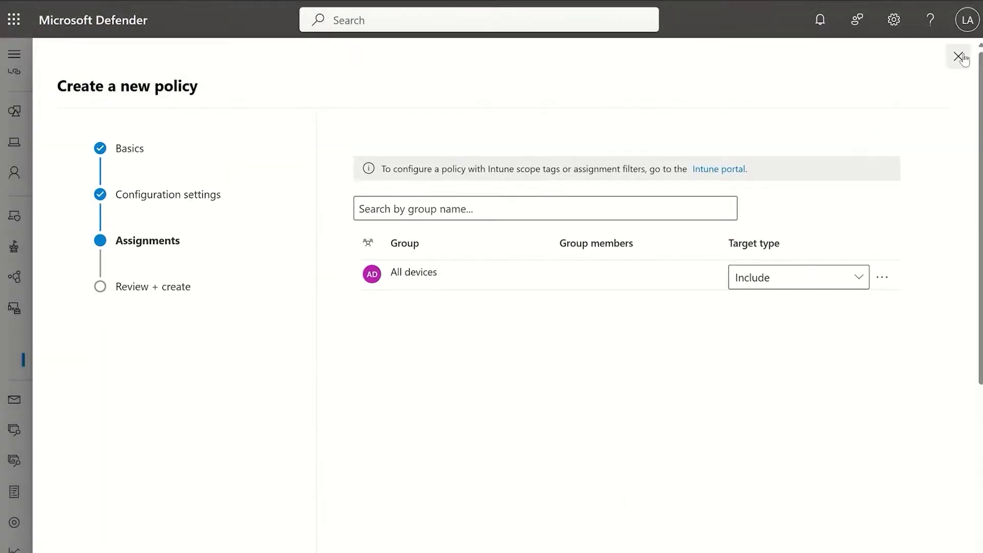
scroll(702, 347, "down", 3)
left_click(444, 551)
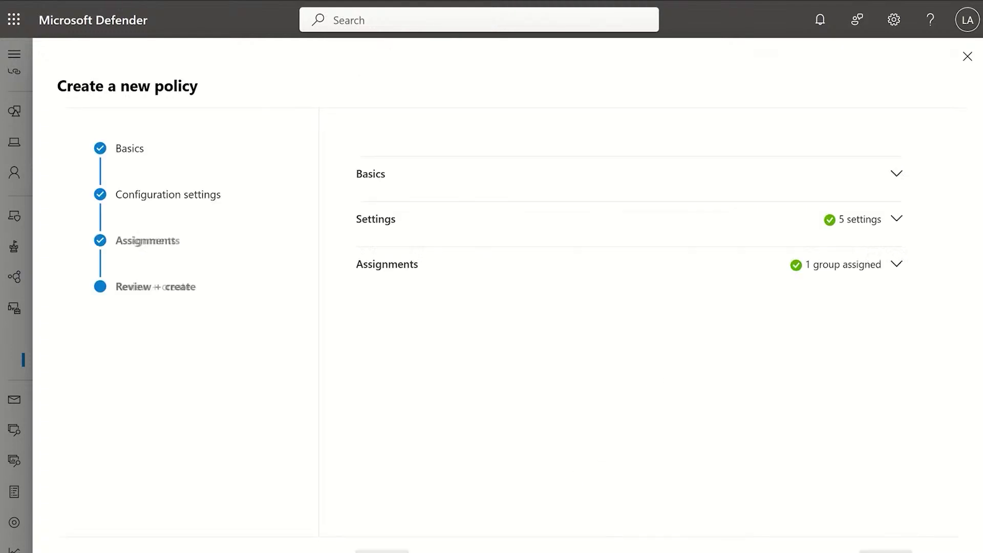
left_click(878, 193)
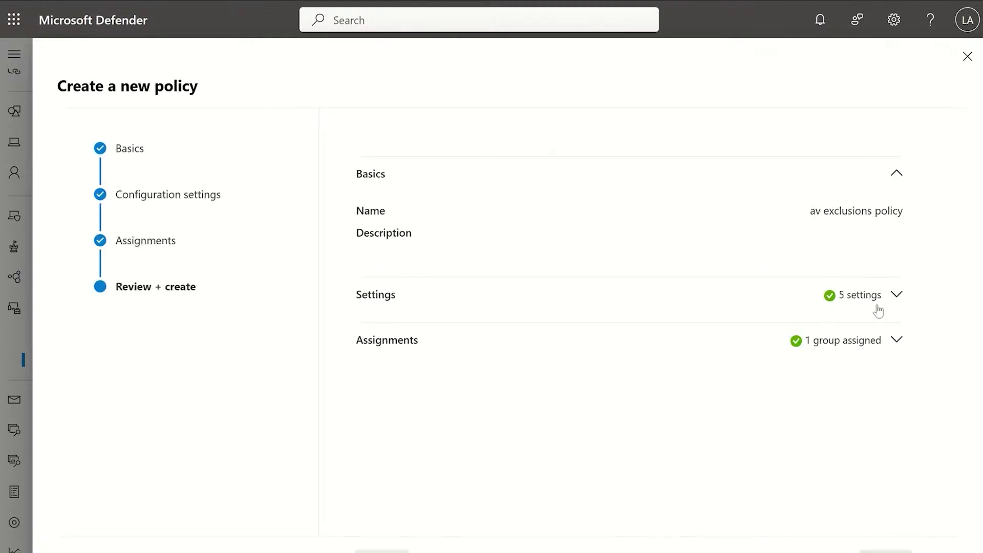
left_click(877, 302)
scroll(634, 348, "down", 2)
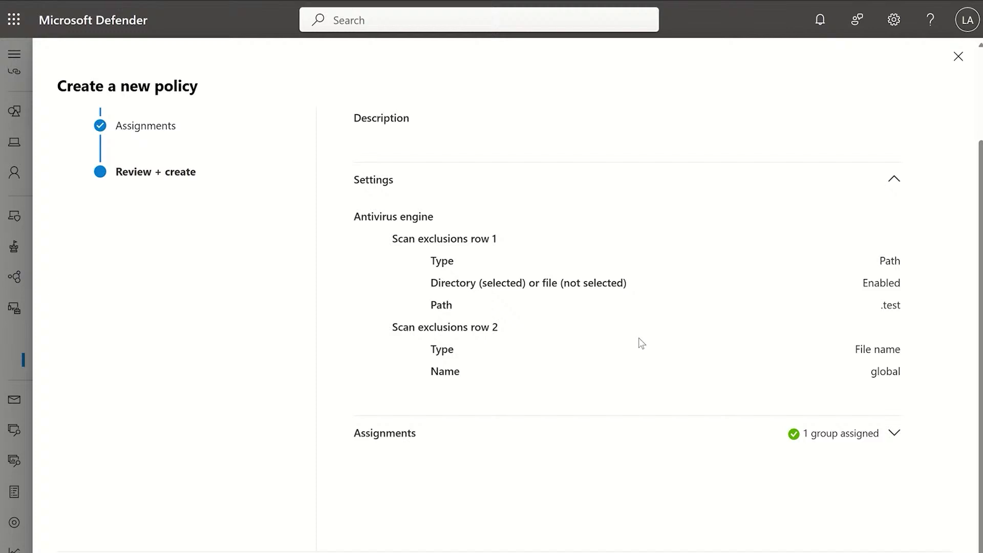
left_click(880, 430)
scroll(729, 408, "down", 2)
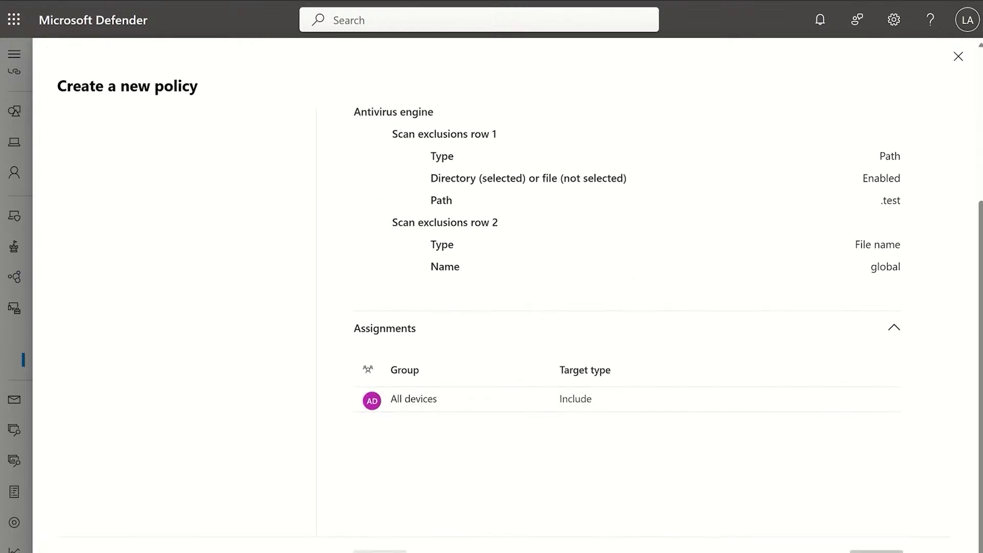
Abandon the new policy without creating it and remove the Device Control policy type filter from the Windows policies.
scroll(740, 322, "up", 4)
left_click(958, 58)
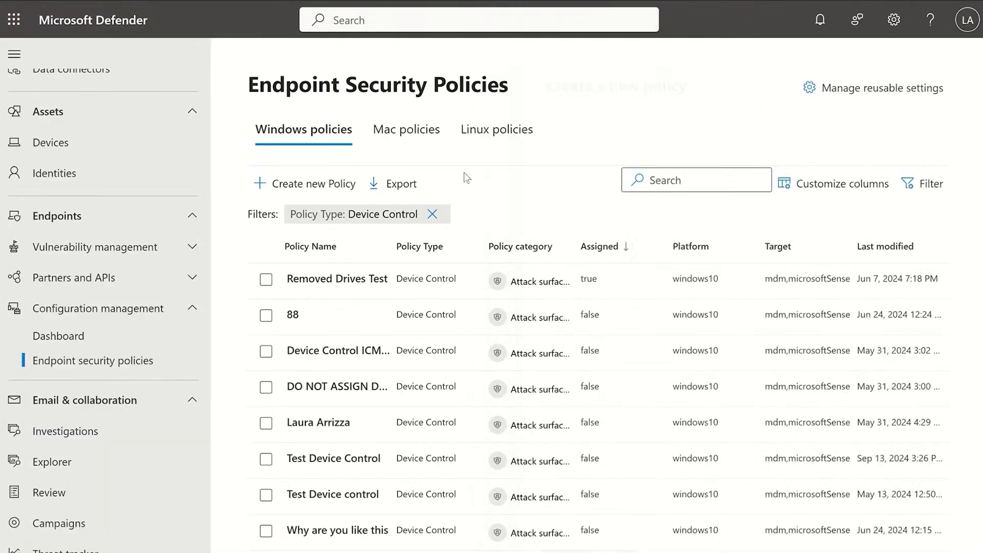
left_click(434, 213)
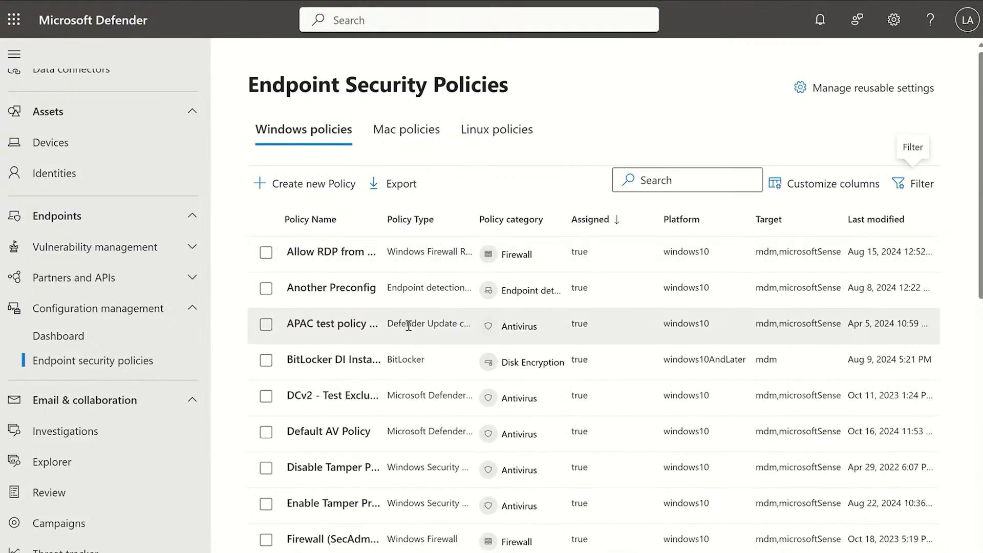
scroll(440, 313, "down", 7)
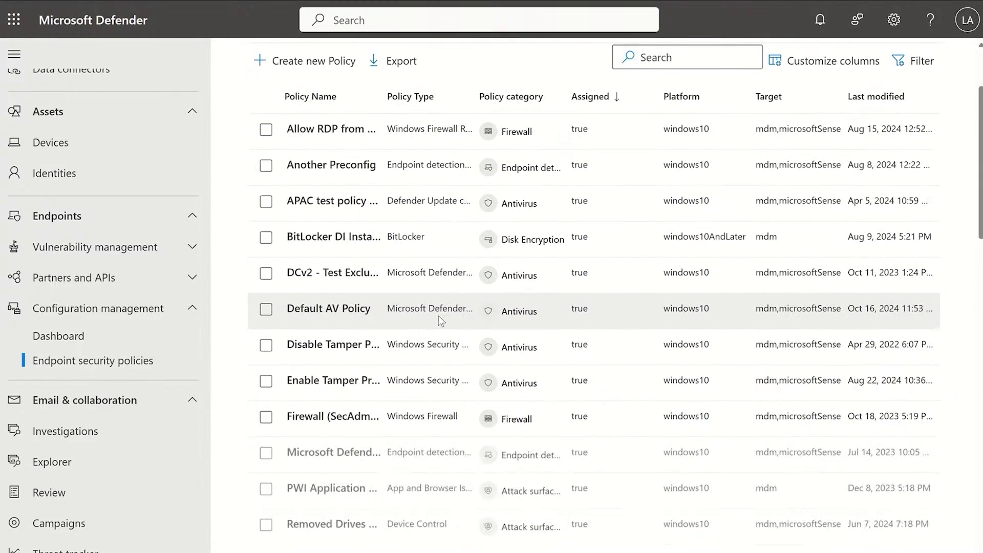
scroll(438, 315, "down", 3)
scroll(358, 282, "up", 10)
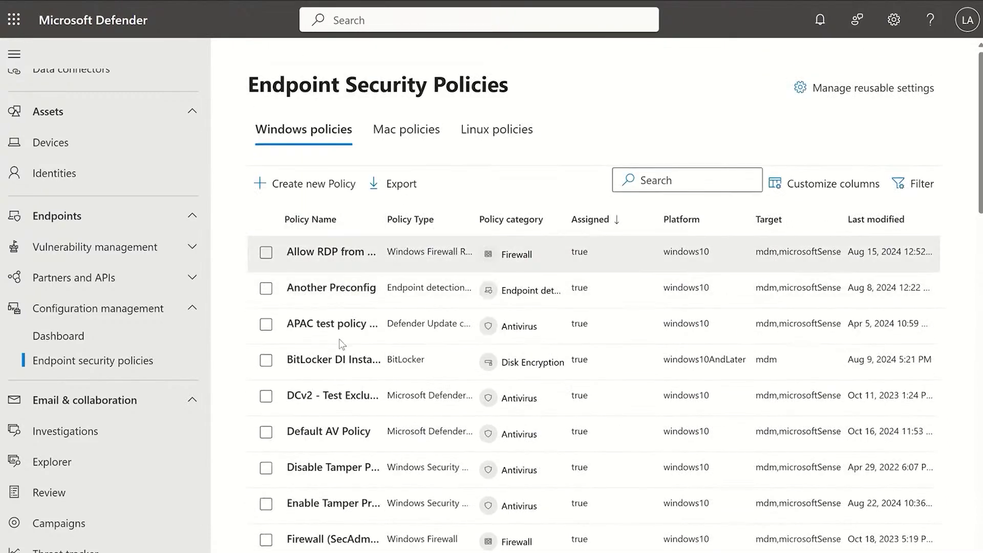
Review the summary of Default AV Policy in the Windows policies and open its full policy page.
left_click(342, 432)
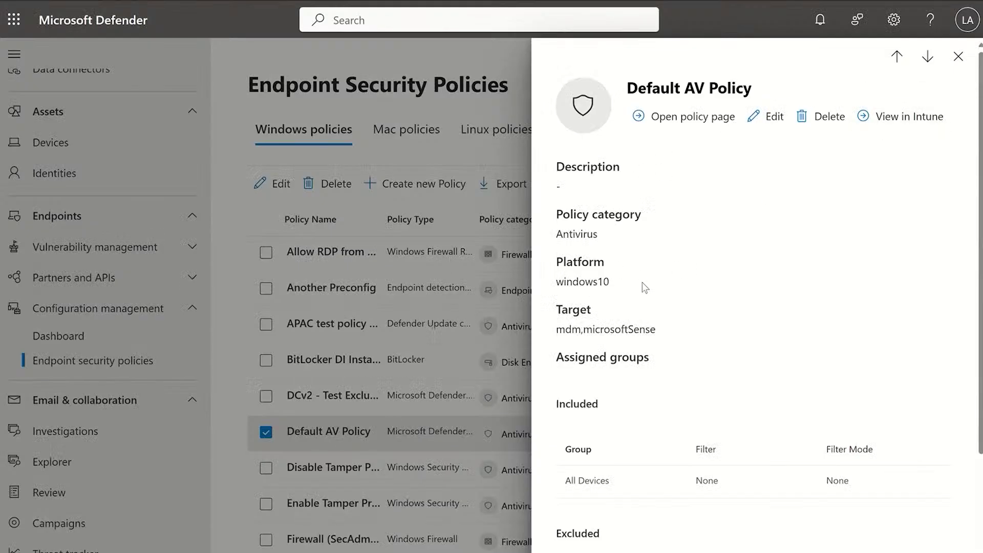
scroll(644, 280, "down", 3)
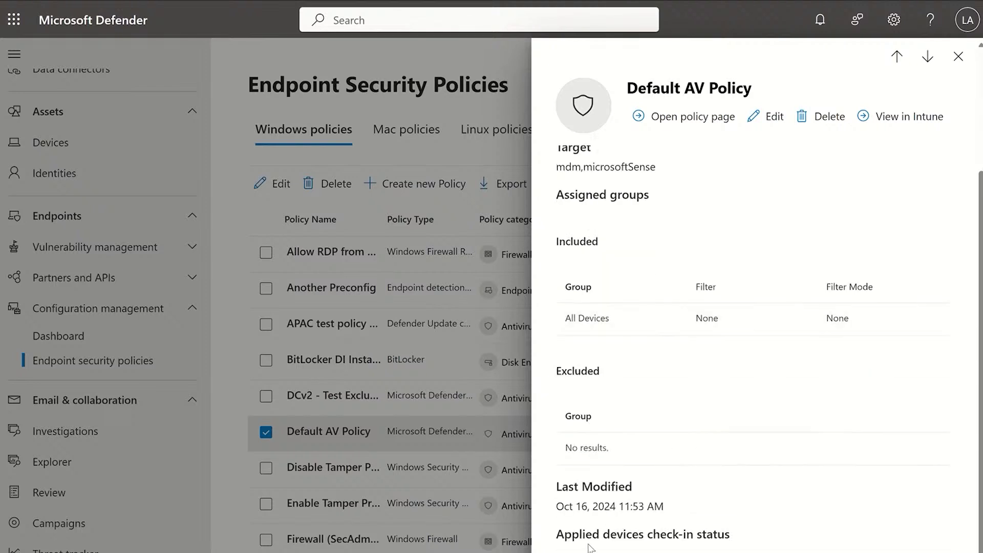
scroll(648, 366, "up", 3)
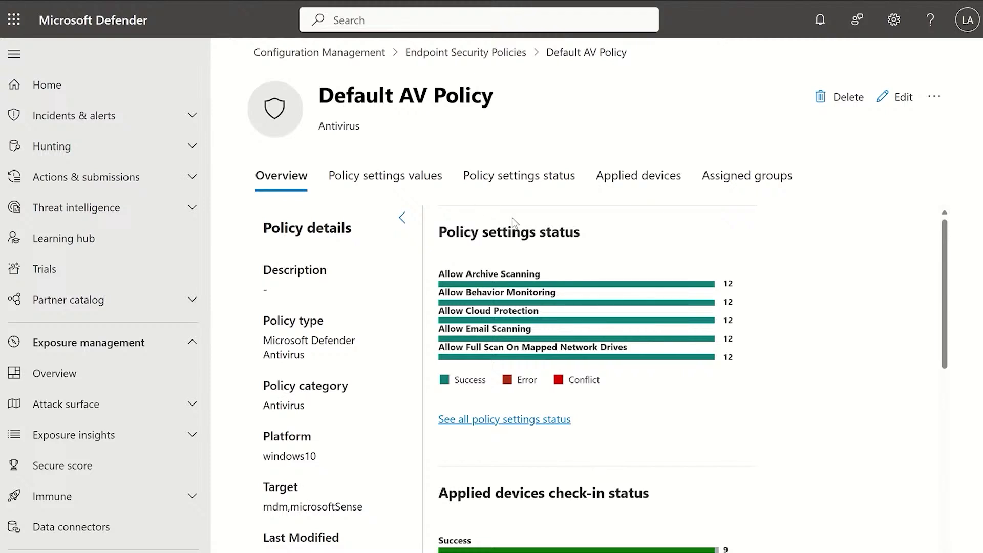
Examine the policy overview for settings status, applied devices check-in status and assigned groups.
scroll(727, 492, "down", 5)
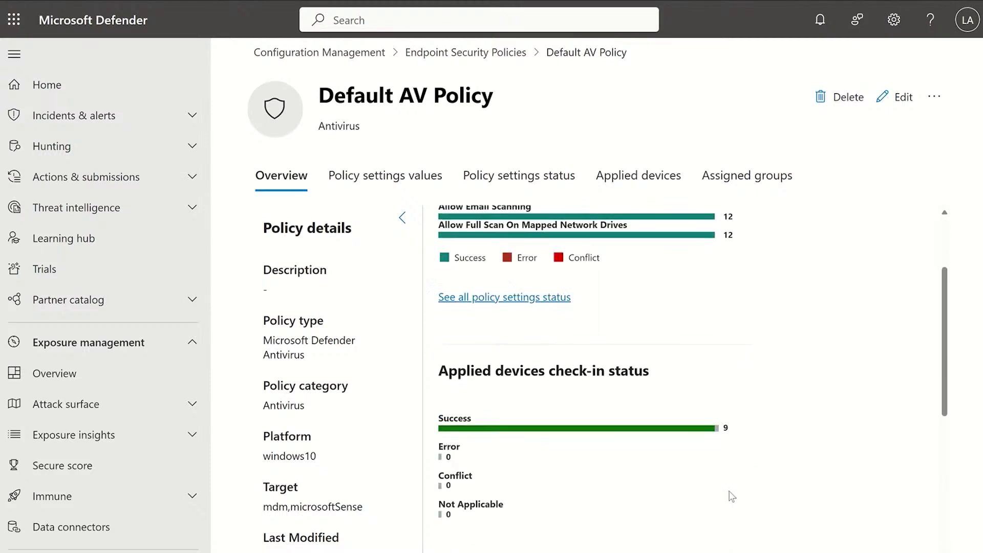
scroll(696, 445, "down", 5)
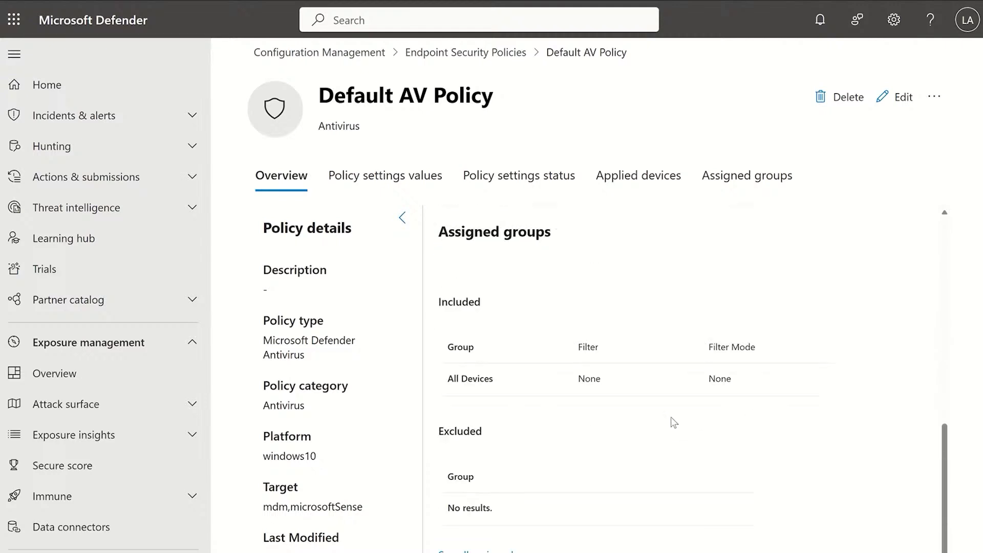
scroll(522, 301, "up", 5)
Expand the settings values of Default AV Policy and read through the configured Defender settings.
left_click(441, 179)
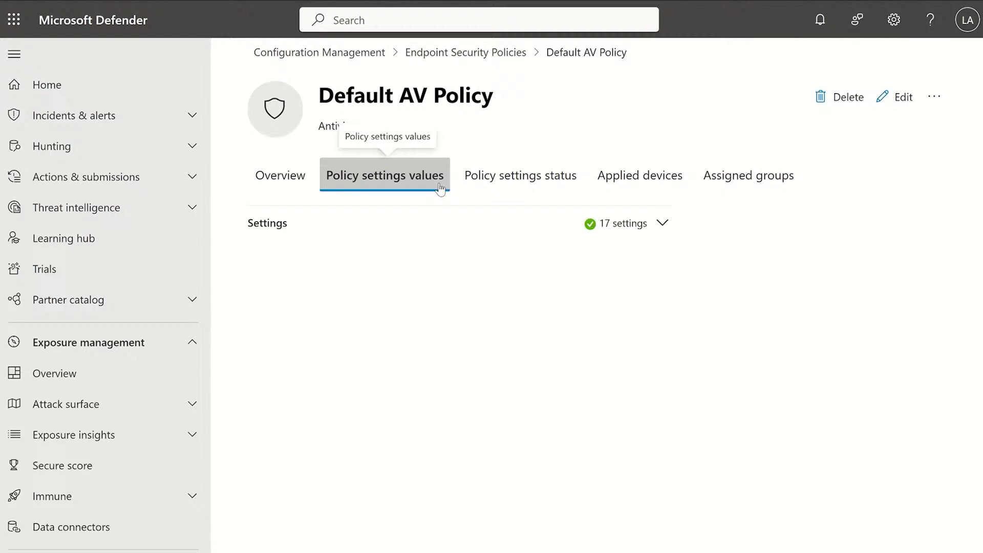
left_click(643, 223)
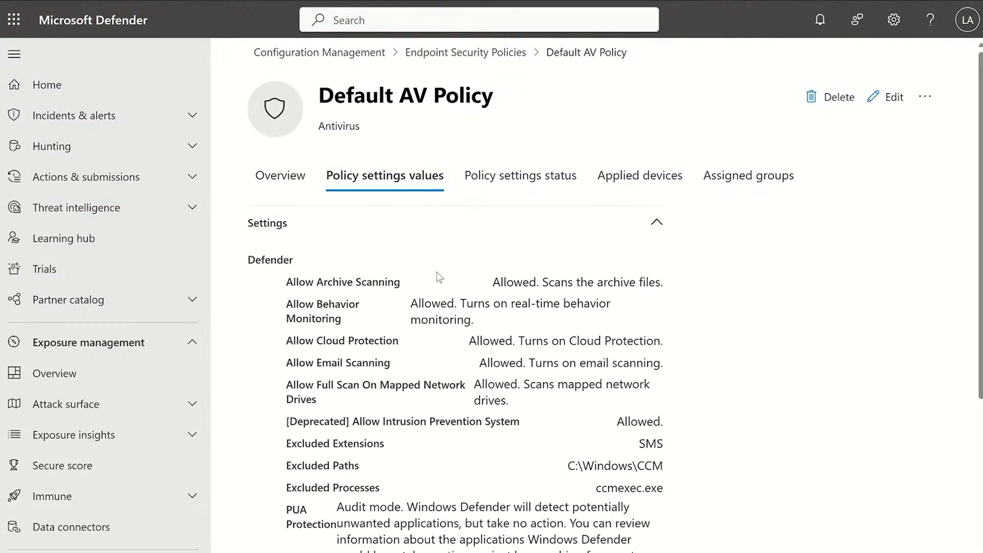
scroll(455, 355, "down", 5)
scroll(563, 265, "up", 5)
Open the device CLIENT-PWI-03A from the policy's applied devices and review its security policies and their status.
left_click(633, 186)
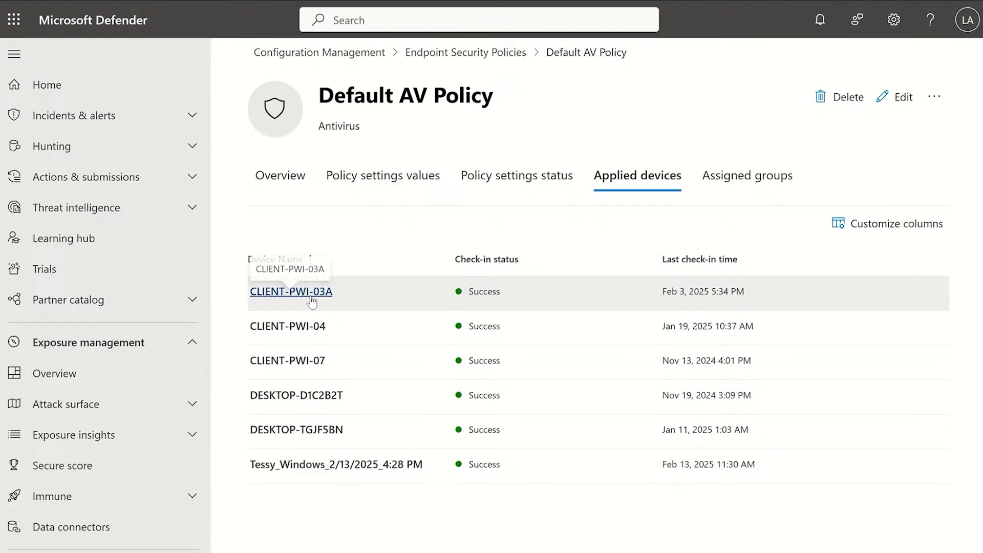
left_click(282, 294)
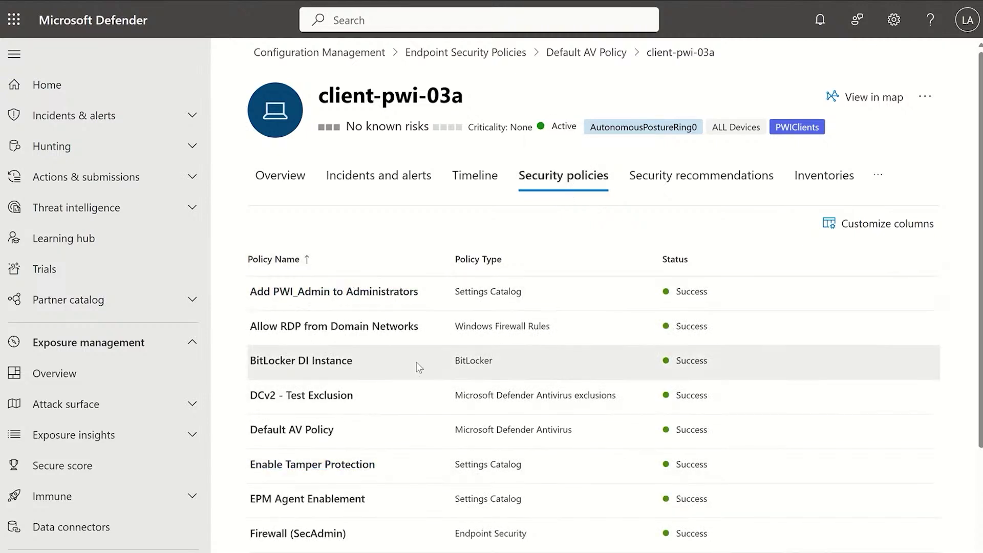
scroll(423, 362, "down", 3)
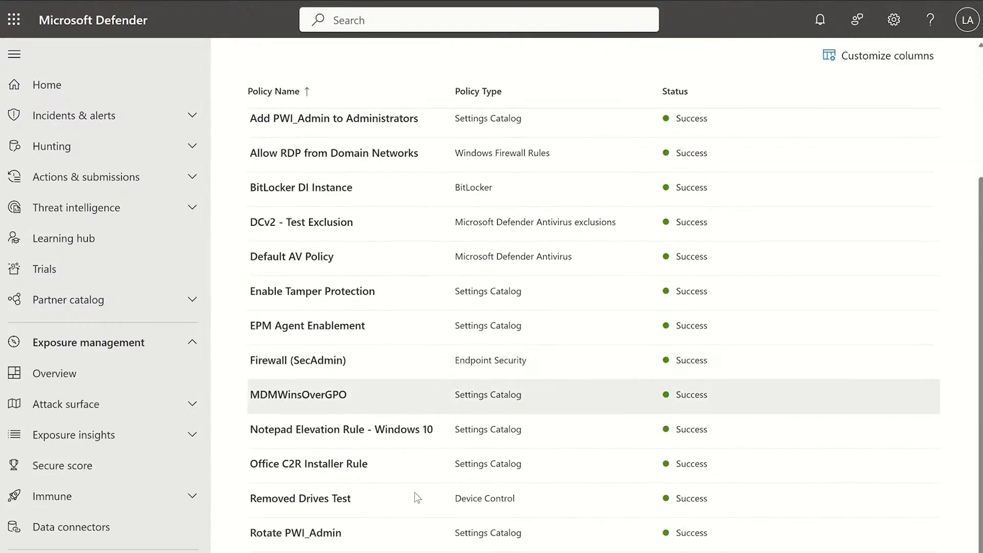
scroll(438, 543, "up", 3)
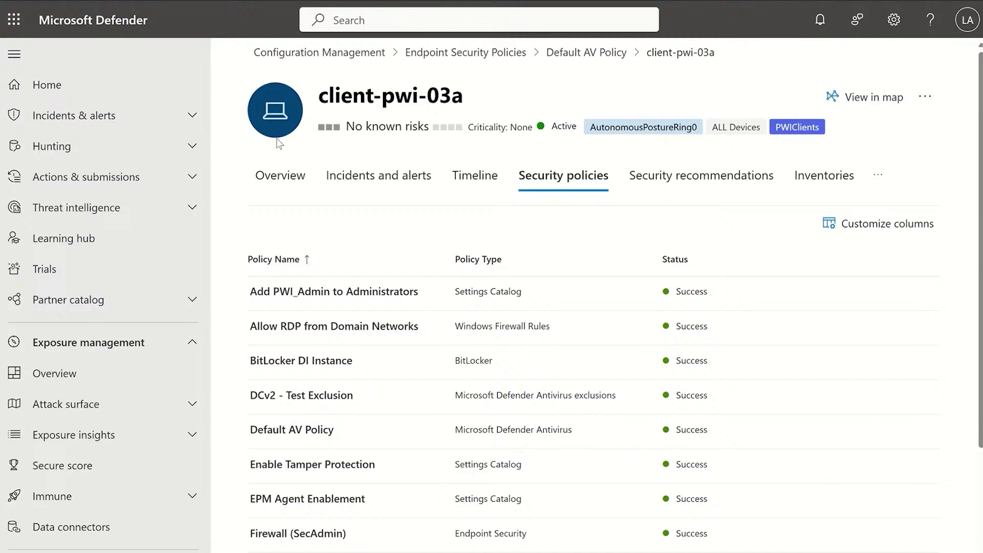
Return to the Windows endpoint security policies, close the Default AV Policy details and deselect that policy.
key("alt+Left")
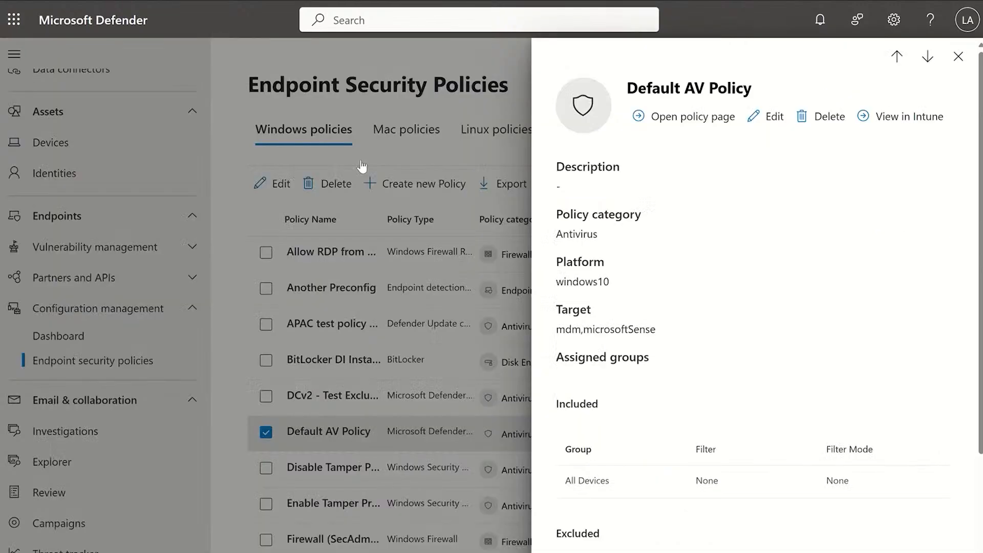
left_click(958, 57)
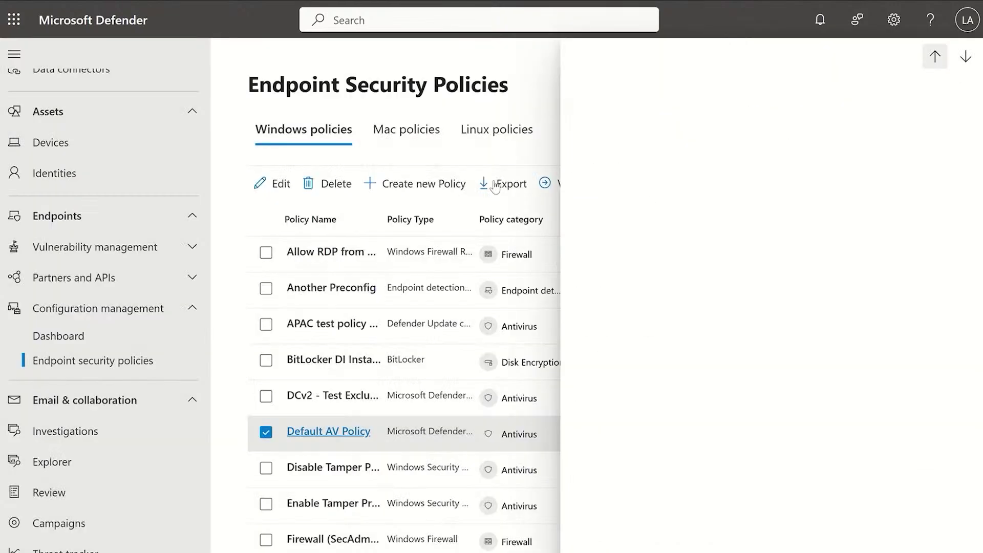
scroll(541, 256, "down", 6)
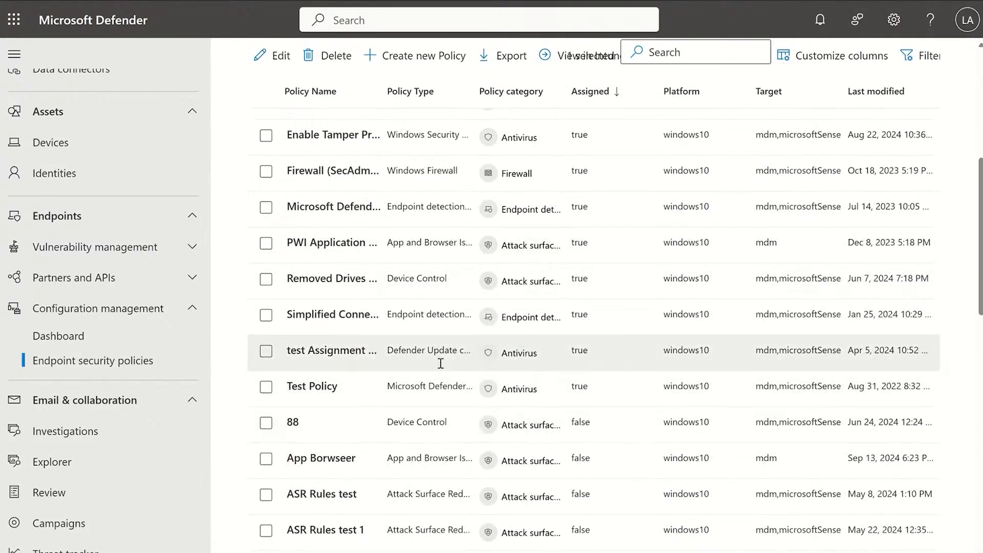
scroll(440, 362, "down", 1)
scroll(599, 368, "up", 7)
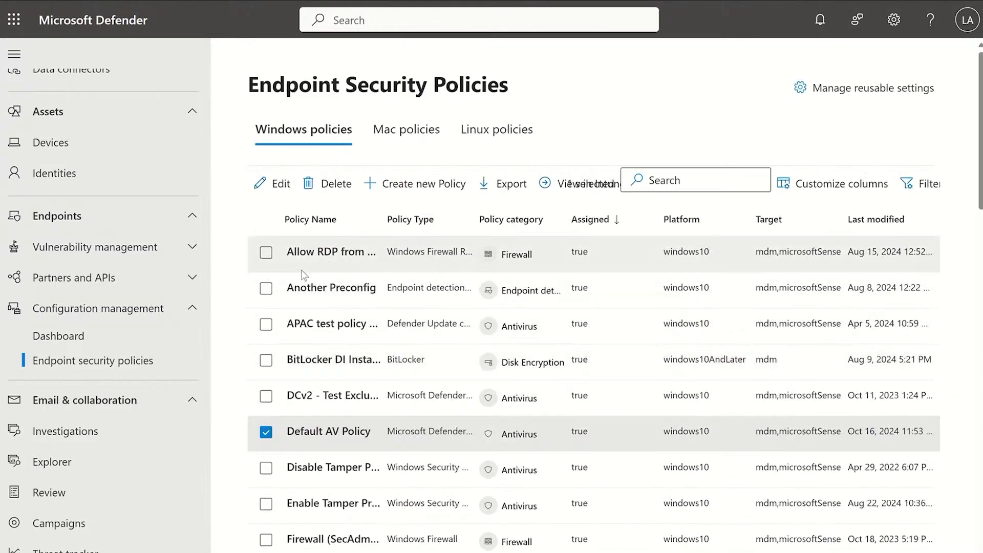
left_click(265, 432)
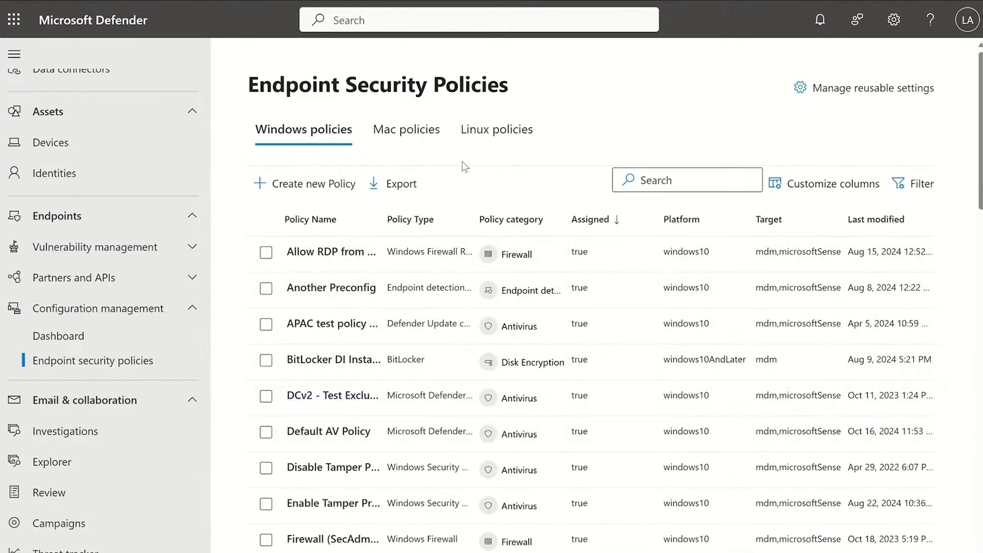